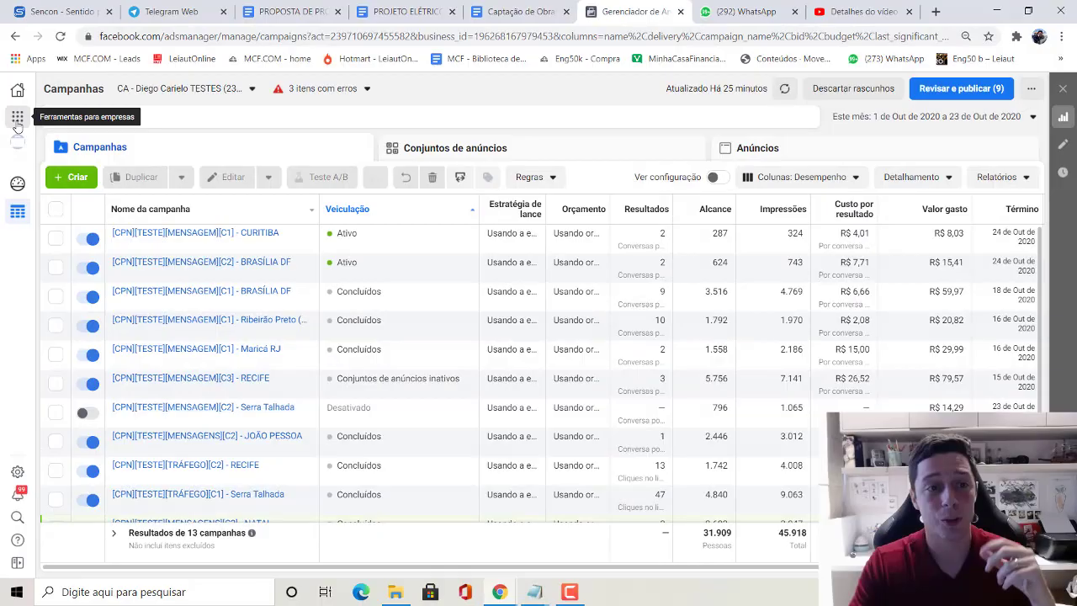
- Go to the ad account's audiences and start creating a new saved audience
{"action": "left_click", "coordinate": [17, 119]}
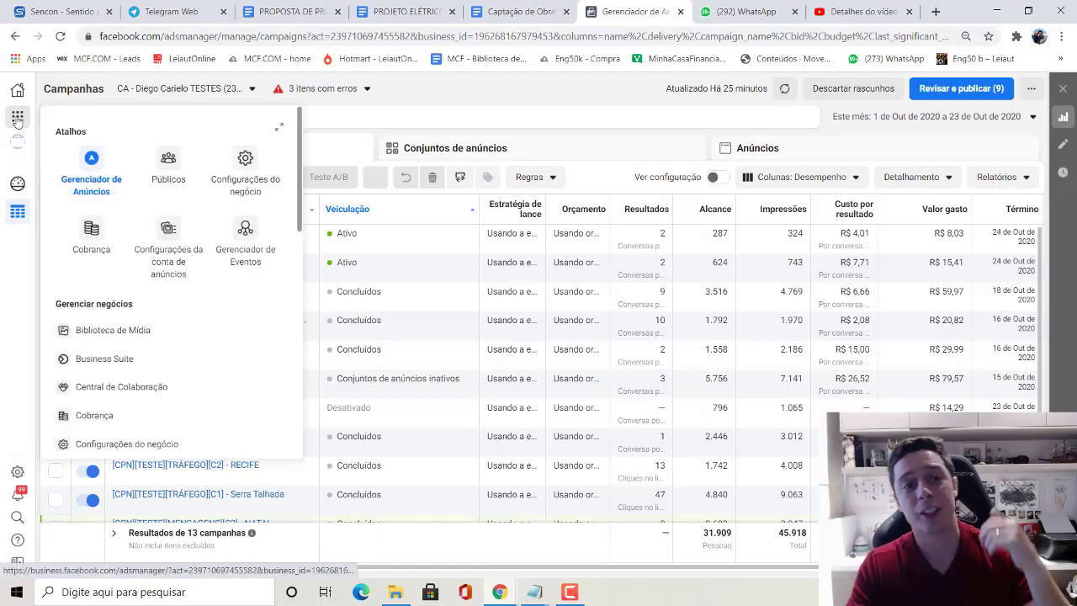
{"action": "left_click", "coordinate": [172, 165]}
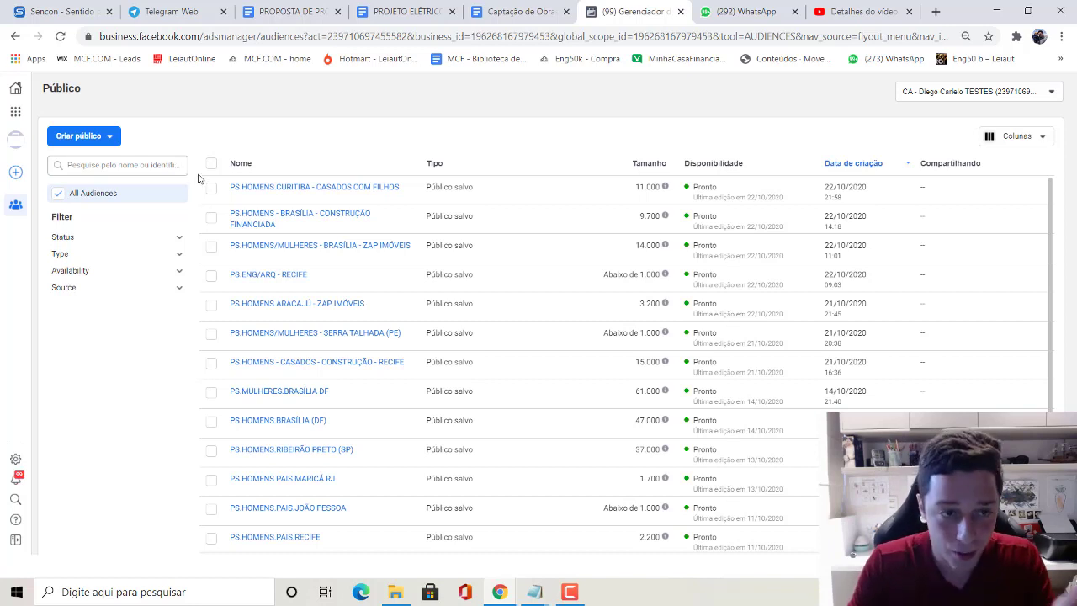
{"action": "left_click", "coordinate": [110, 141]}
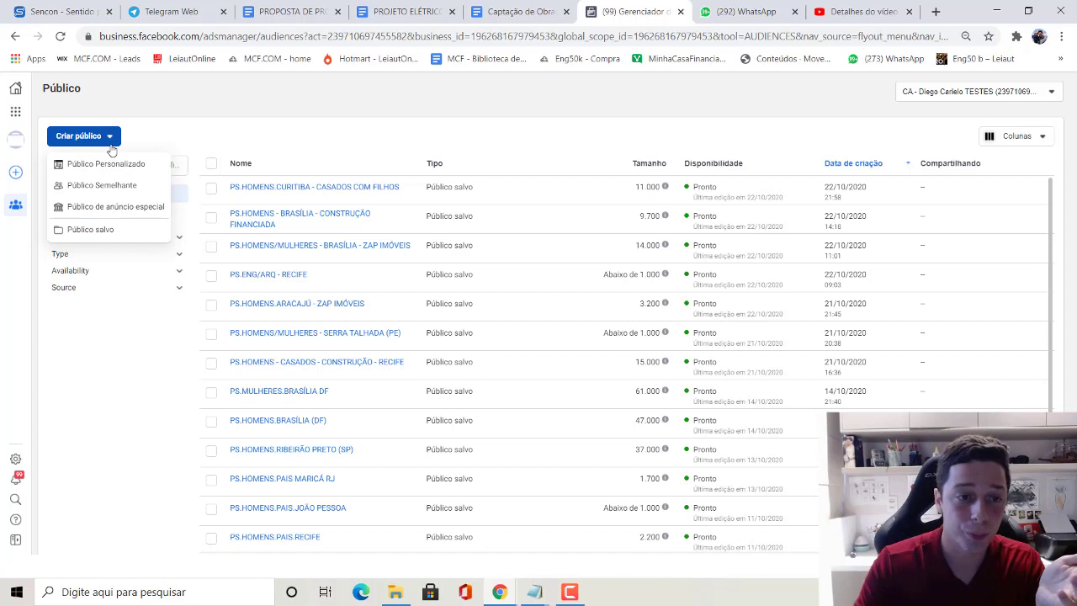
{"action": "left_click", "coordinate": [101, 239]}
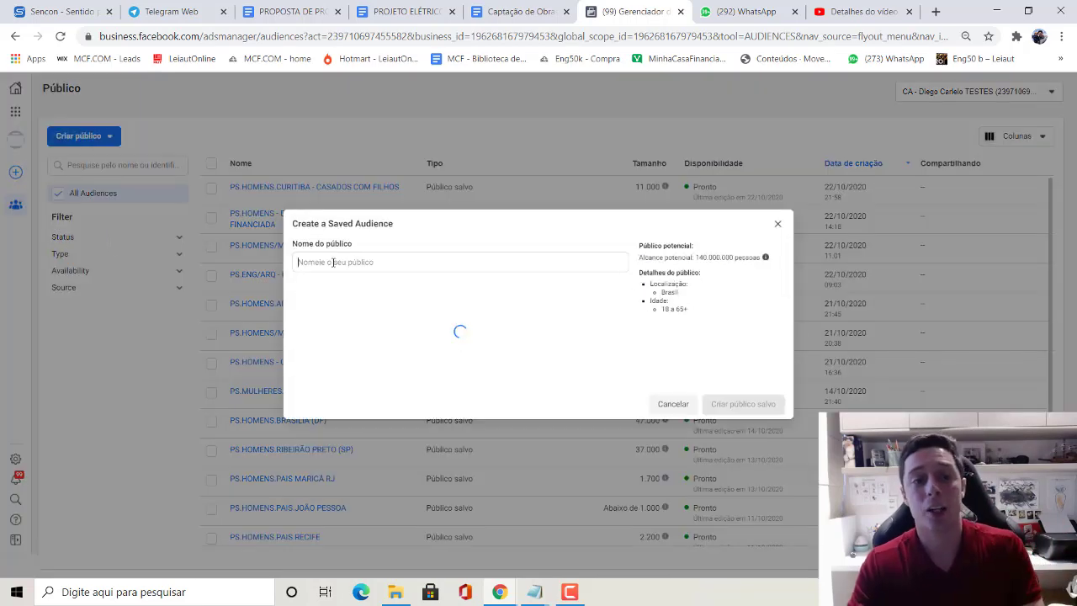
- Name the saved audience "PS.HOMENS.CASADOS.FILHOS - BELO HORIZONTE"
{"action": "left_click", "coordinate": [333, 262]}
{"action": "type", "text": "PS"}
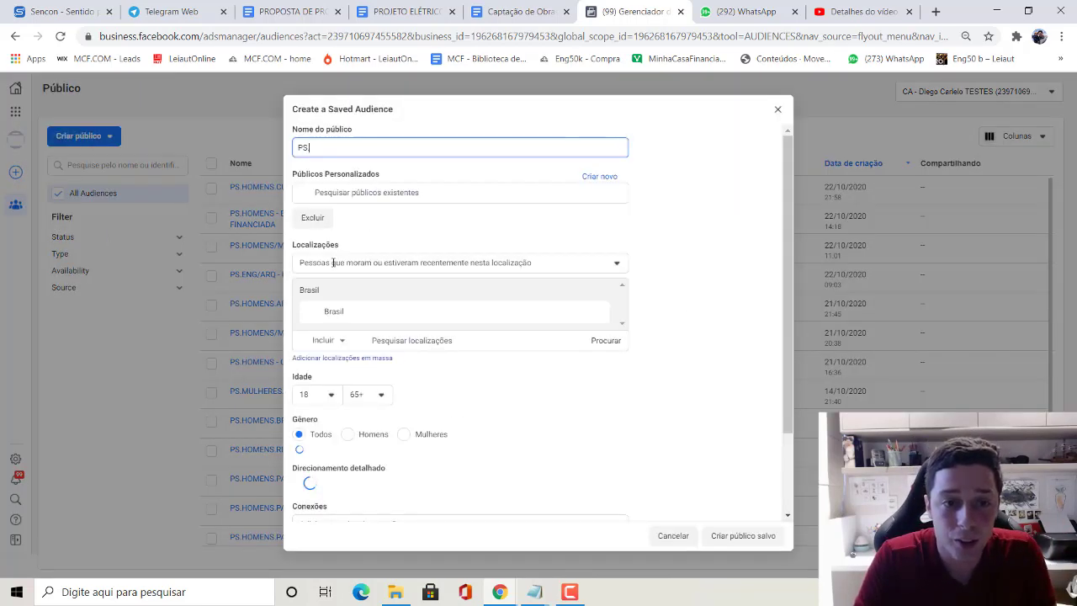
{"action": "type", "text": ".HOMENS"}
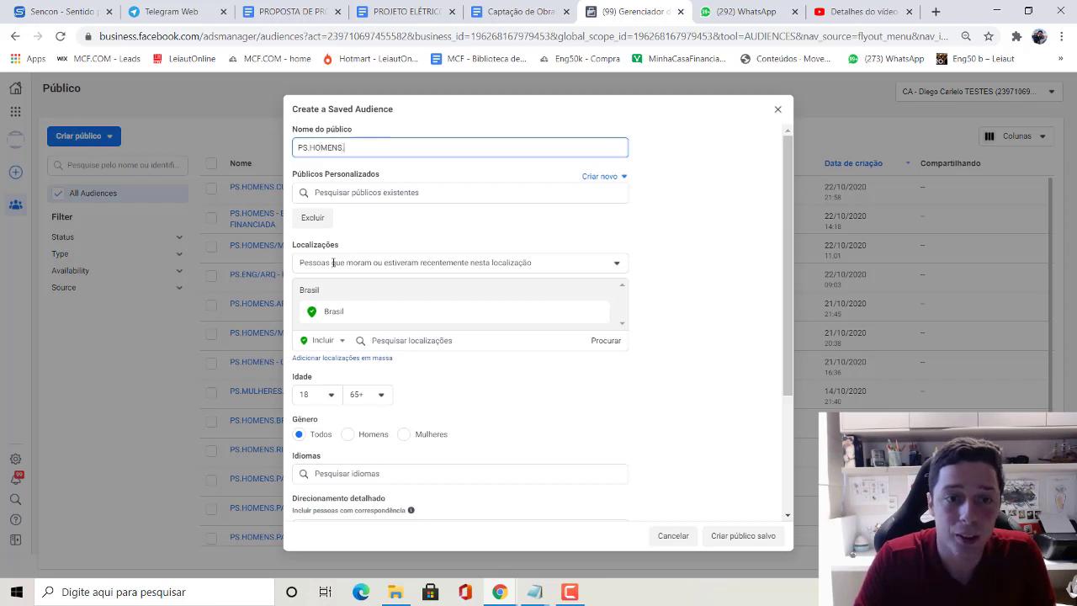
{"action": "type", "text": ".CASADOS.FIL"}
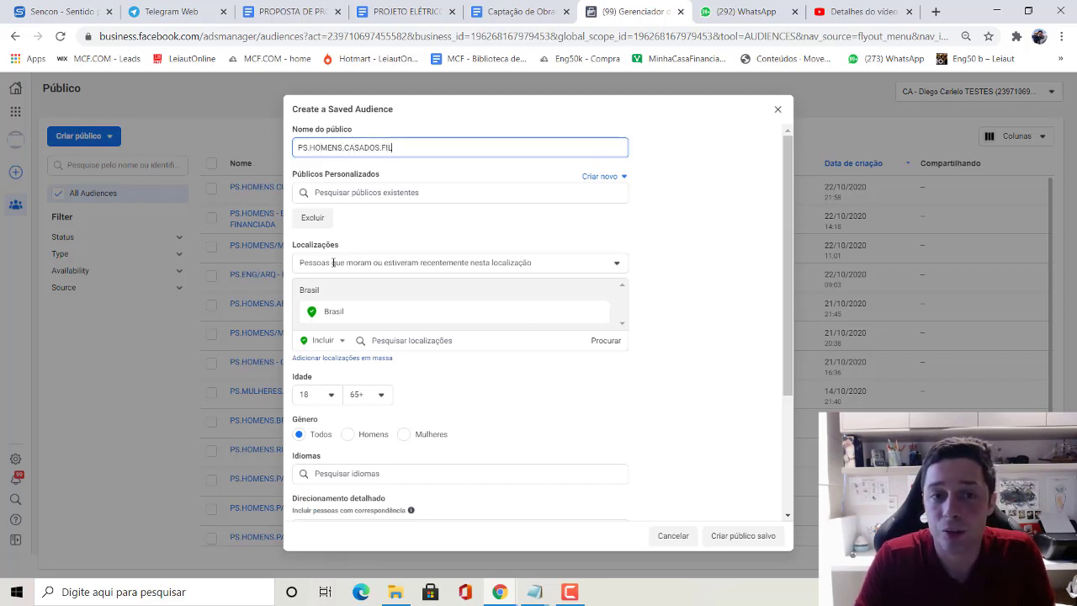
{"action": "type", "text": "HOS - BEL"}
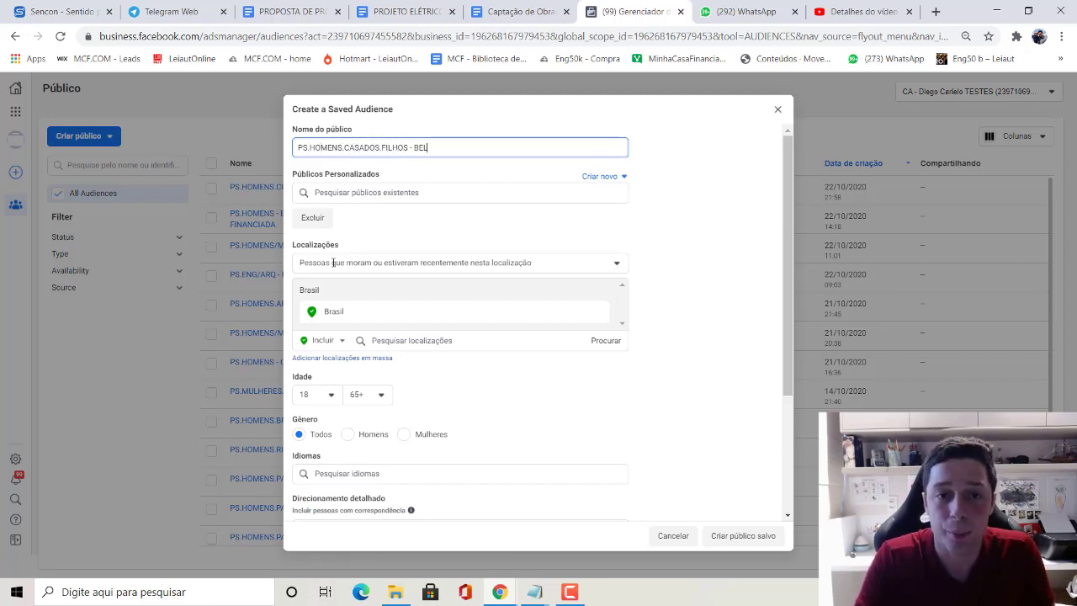
{"action": "type", "text": "O "}
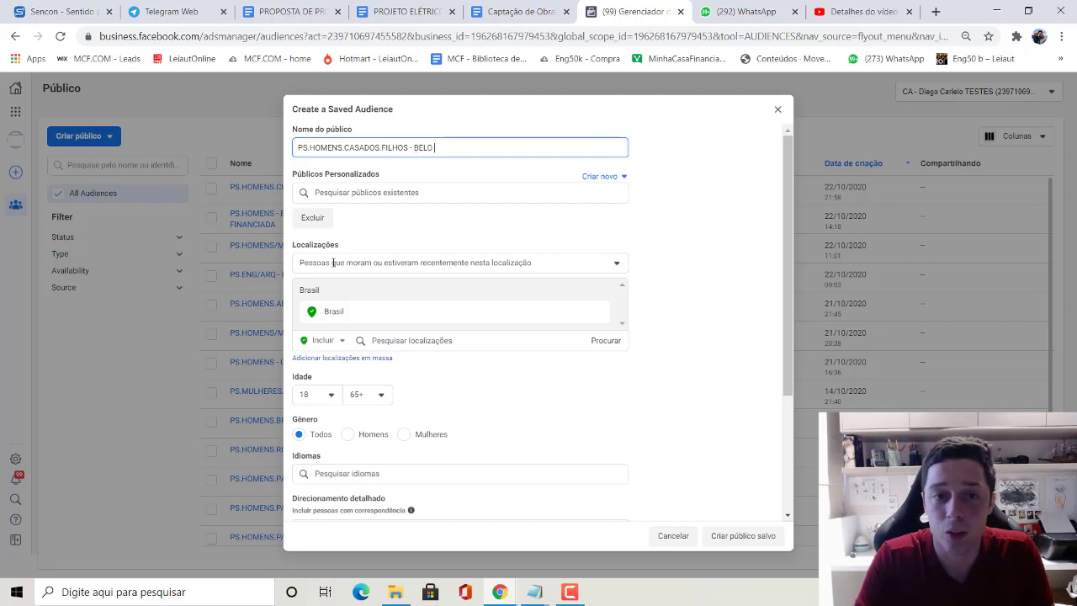
{"action": "type", "text": "HORIZONTE"}
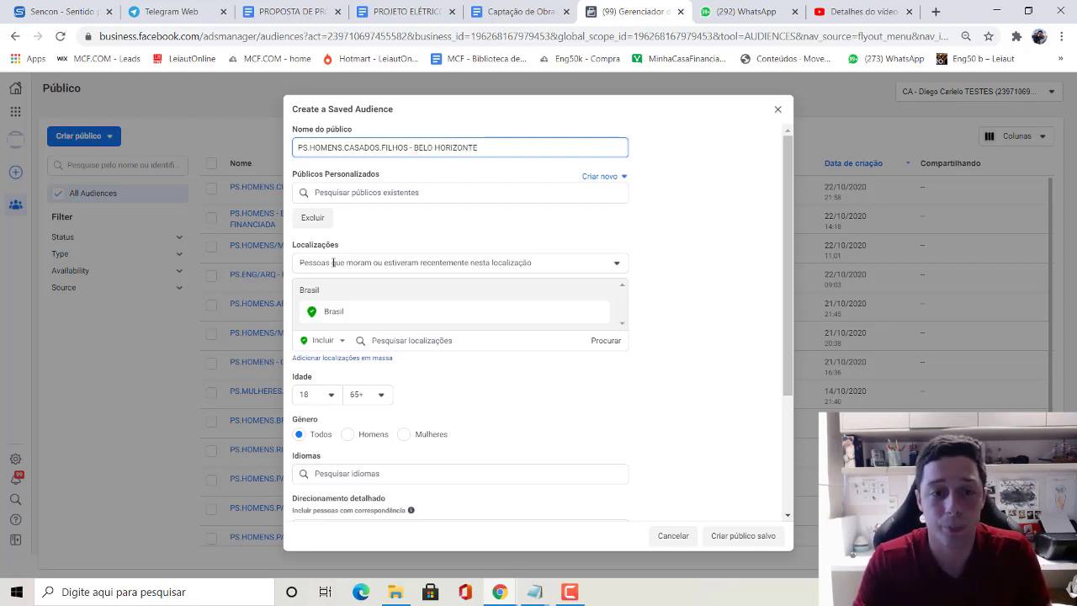
- Replace the Brasil location with the city of Belo Horizonte, Minas Gerais
{"action": "left_click", "coordinate": [595, 313]}
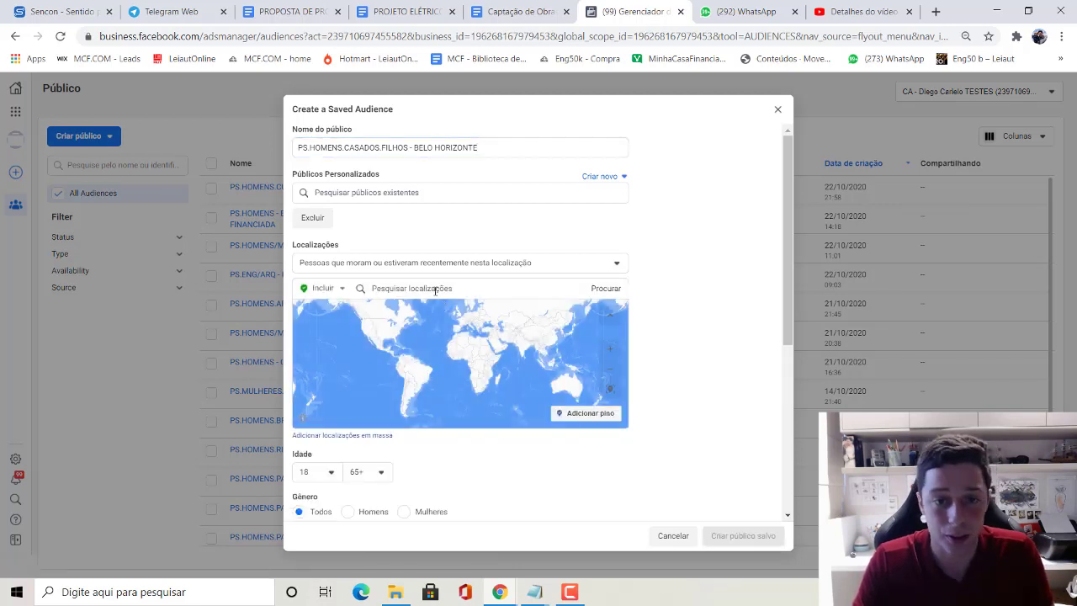
{"action": "left_click", "coordinate": [435, 289]}
{"action": "type", "text": "MELH"}
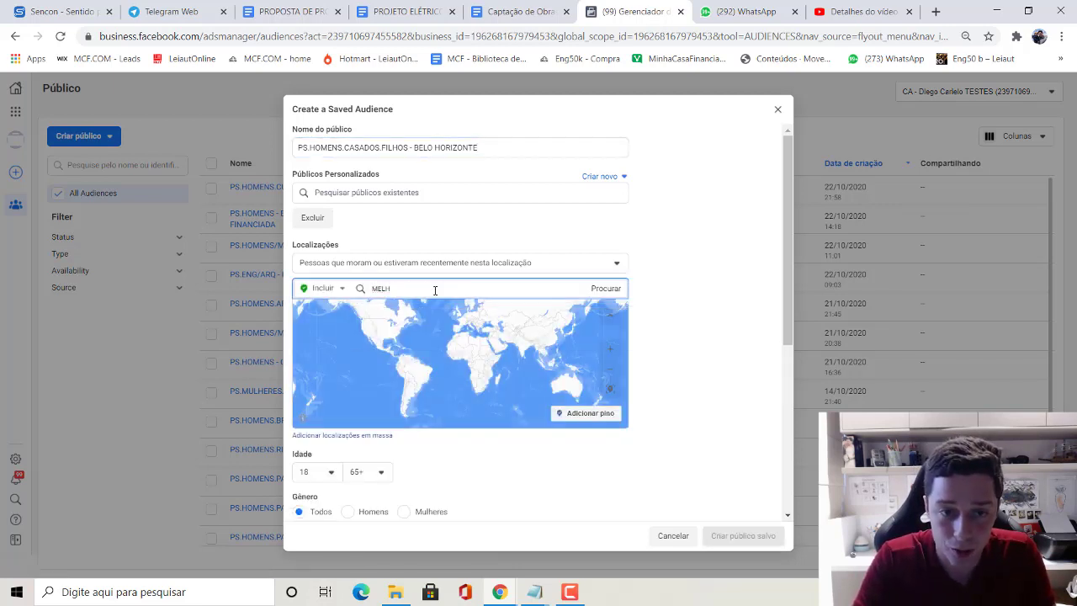
{"action": "key", "text": "BackSpace"}
{"action": "key", "text": "BackSpace"}
{"action": "key", "text": "BackSpace"}
{"action": "key", "text": "BackSpace"}
{"action": "type", "text": "BELO"}
{"action": "key", "text": "BackSpace"}
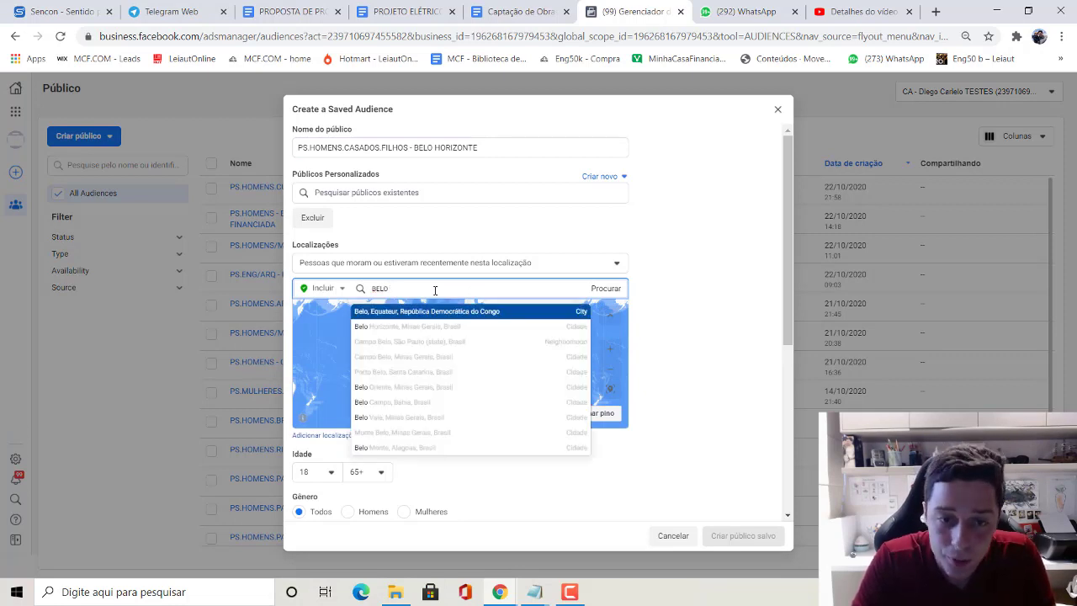
{"action": "left_click", "coordinate": [461, 327]}
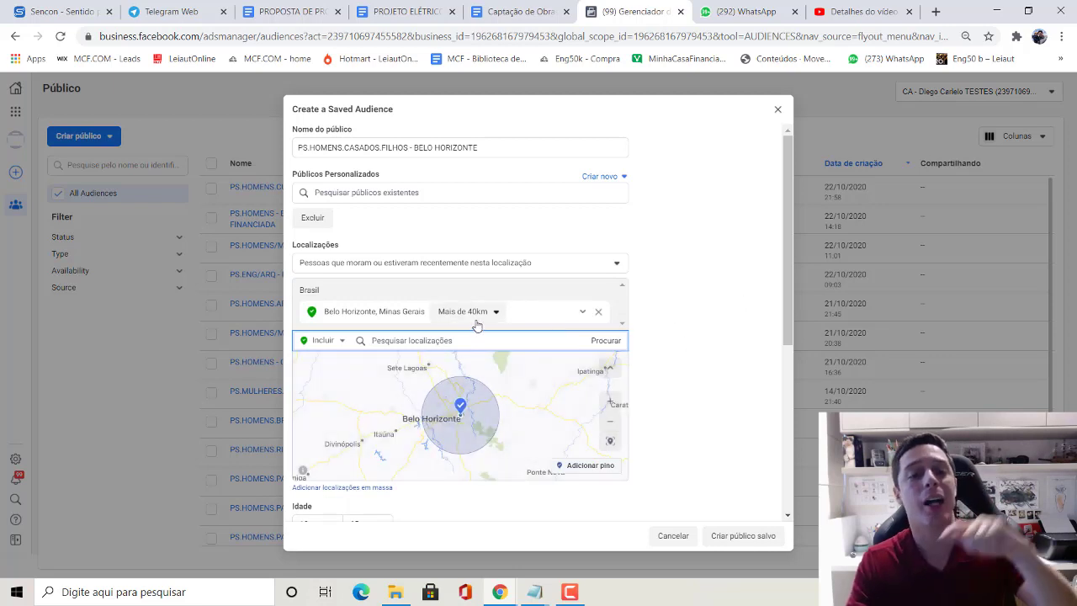
- Limit the audience to ages 30 to 50 and set the gender to Homens
{"action": "scroll", "coordinate": [745, 358], "scroll_direction": "down", "scroll_amount": 2}
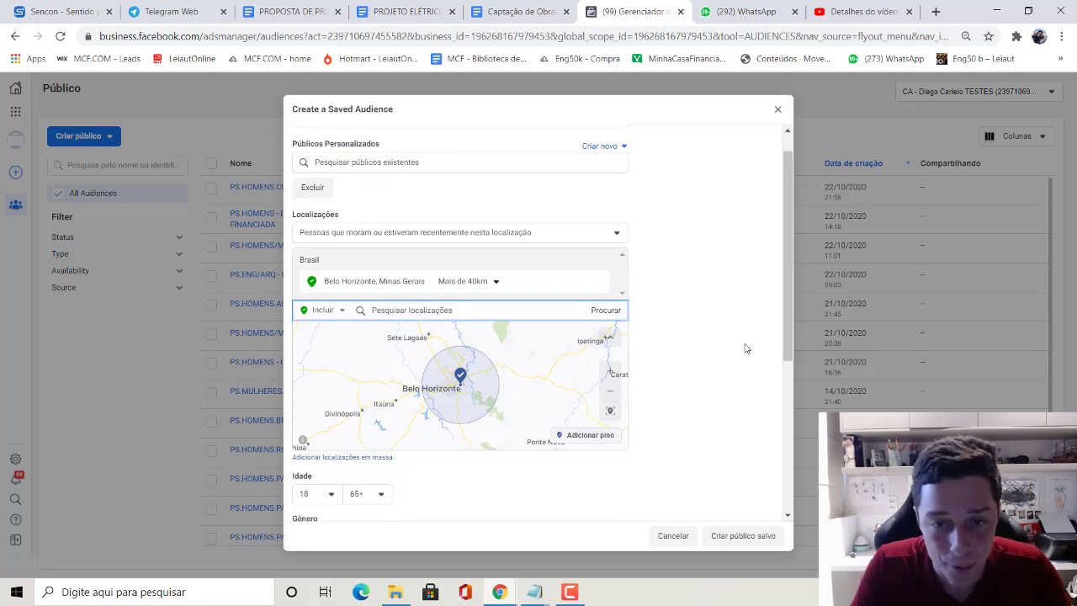
{"action": "scroll", "coordinate": [745, 349], "scroll_direction": "down", "scroll_amount": 1}
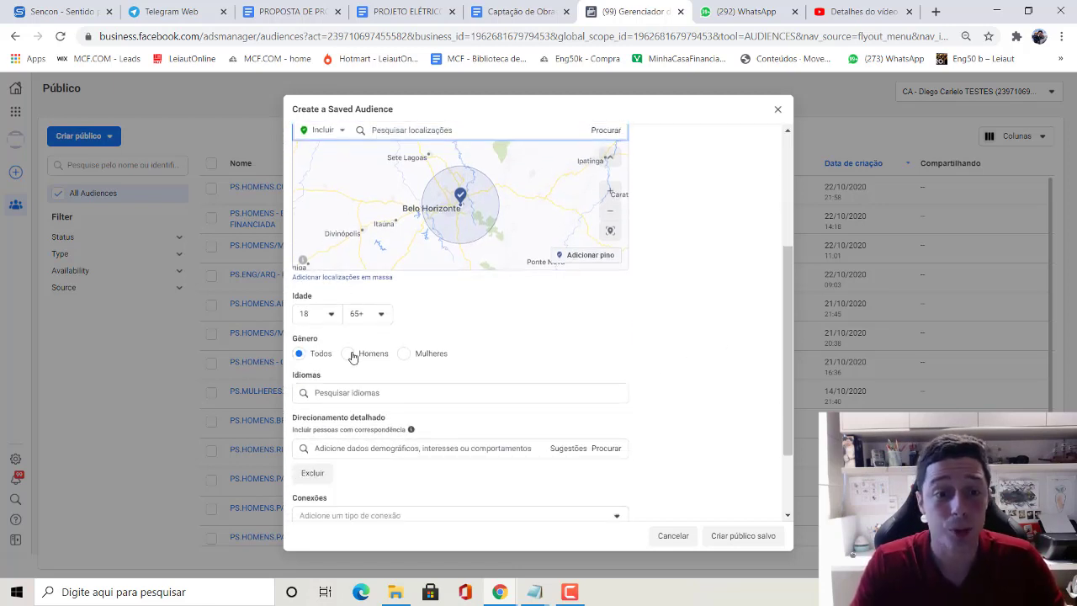
{"action": "left_click", "coordinate": [330, 313]}
{"action": "scroll", "coordinate": [338, 379], "scroll_direction": "down", "scroll_amount": 3}
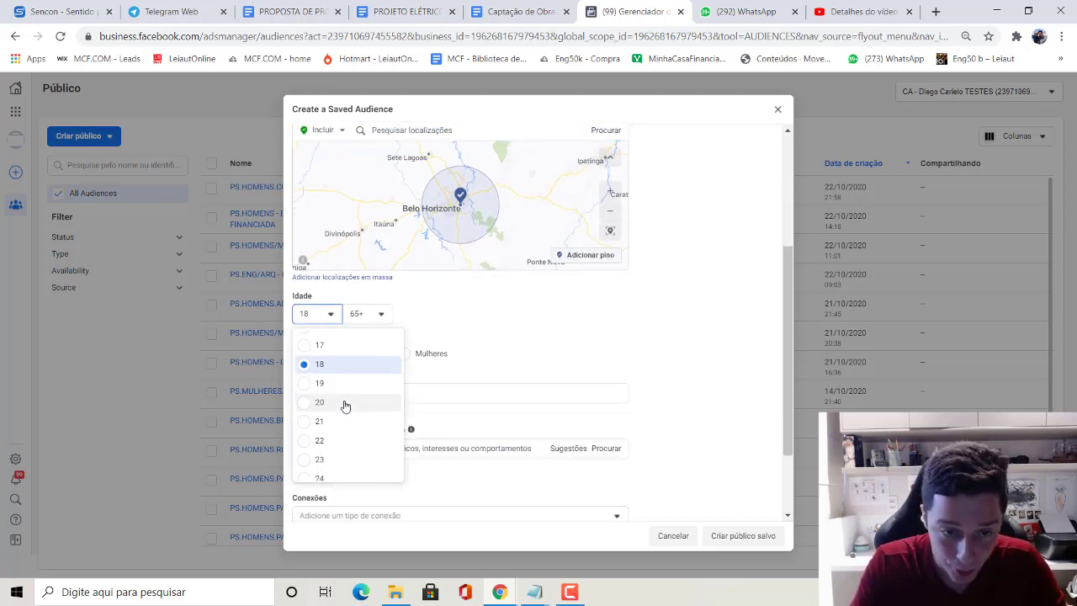
{"action": "scroll", "coordinate": [342, 433], "scroll_direction": "down", "scroll_amount": 4}
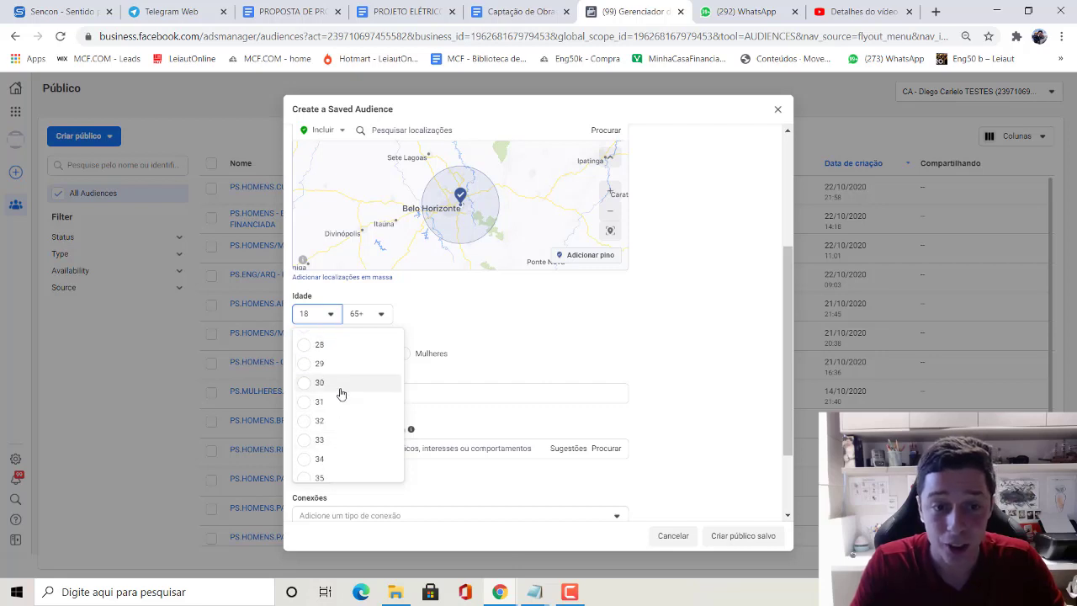
{"action": "left_click", "coordinate": [341, 388]}
{"action": "left_click", "coordinate": [365, 314]}
{"action": "scroll", "coordinate": [387, 379], "scroll_direction": "up", "scroll_amount": 3}
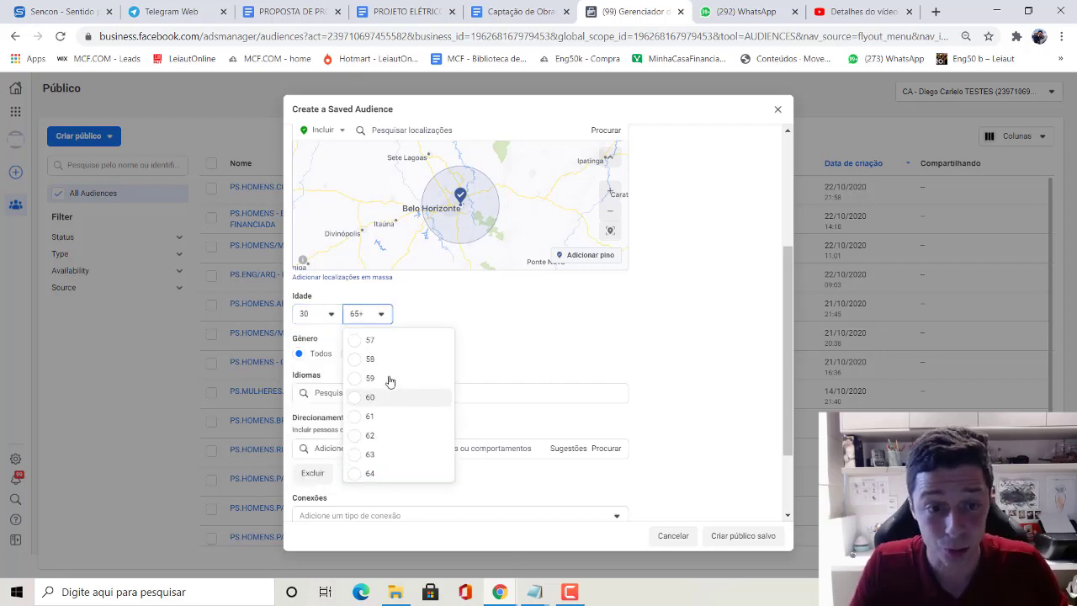
{"action": "scroll", "coordinate": [389, 381], "scroll_direction": "up", "scroll_amount": 3}
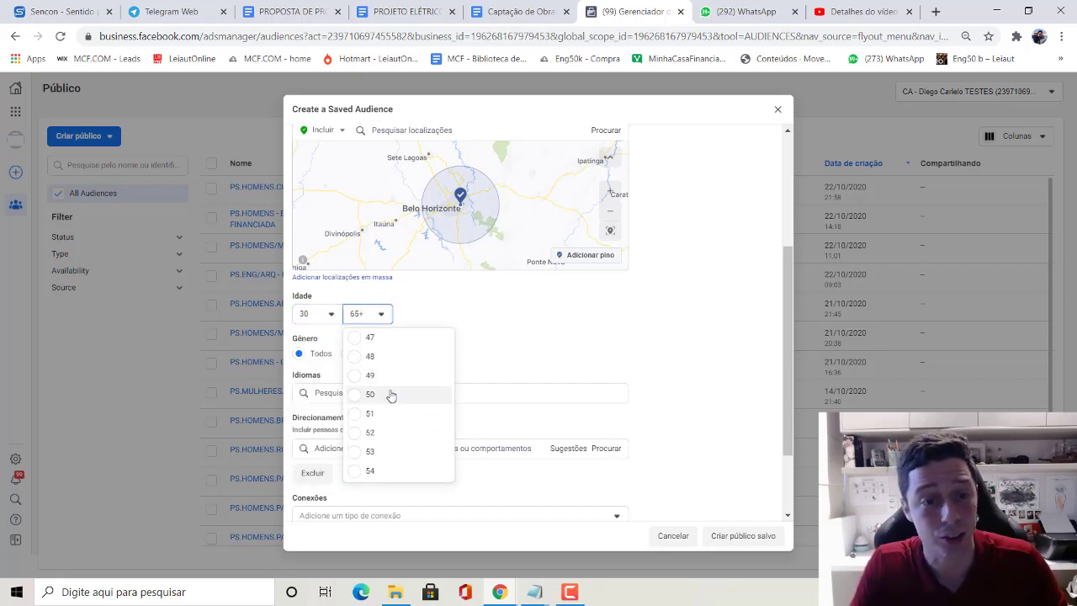
{"action": "left_click", "coordinate": [391, 391]}
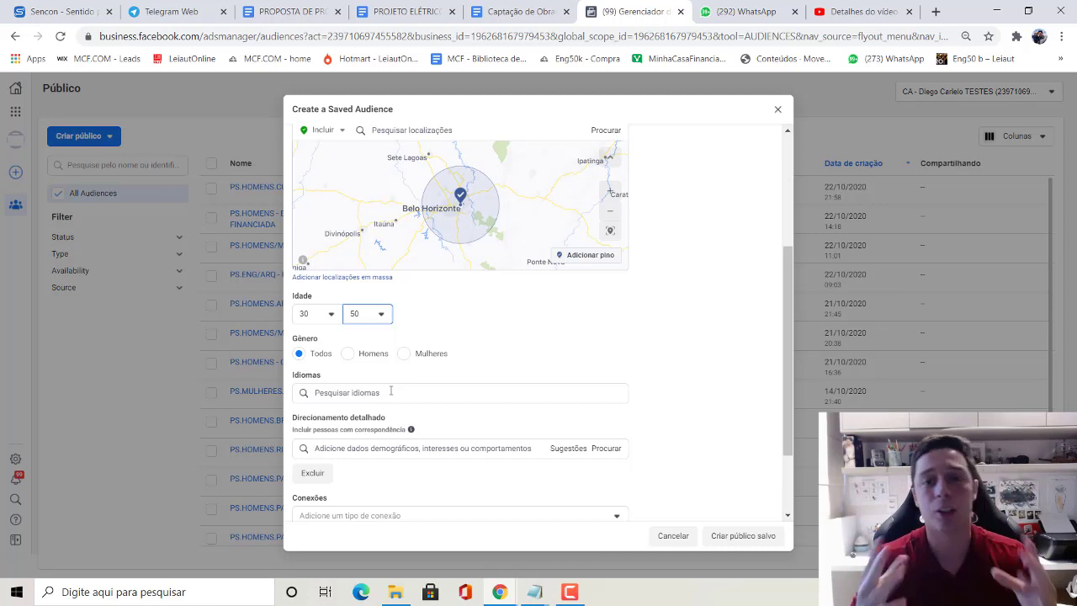
{"action": "left_click", "coordinate": [348, 353]}
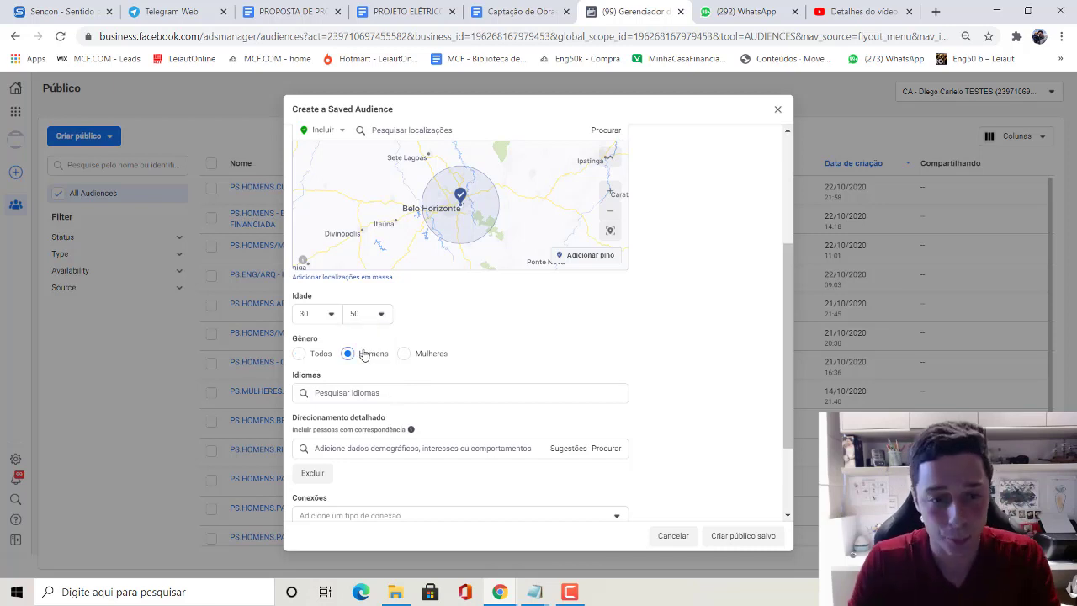
- Add the interests Lote (propriedade), Condomínio fechado and Alphaville to the audience's detailed targeting
{"action": "scroll", "coordinate": [615, 347], "scroll_direction": "down", "scroll_amount": 1}
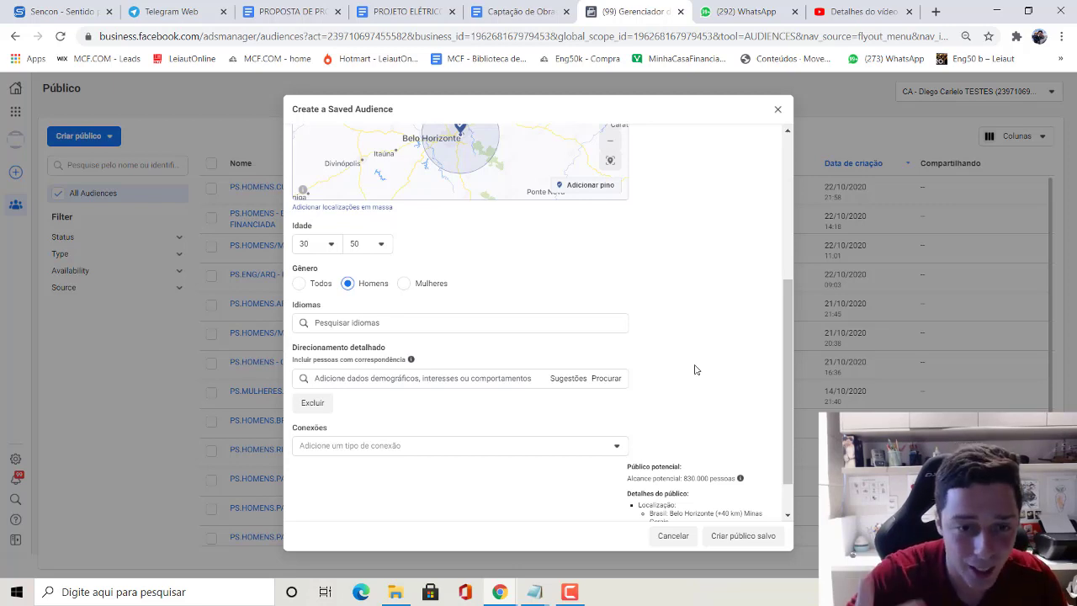
{"action": "left_click", "coordinate": [437, 378]}
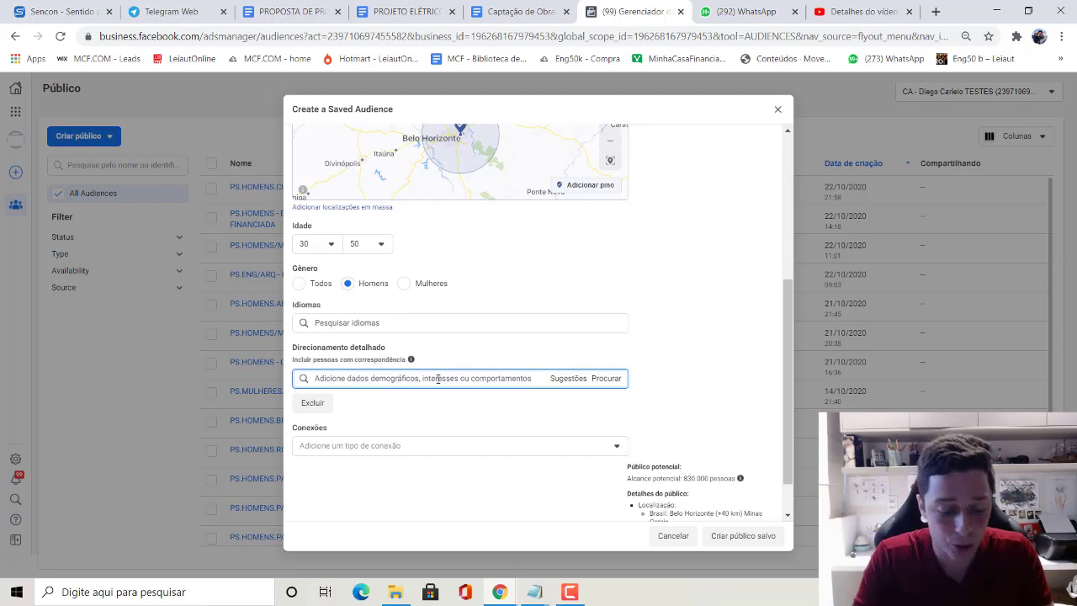
{"action": "type", "text": "LOTES"}
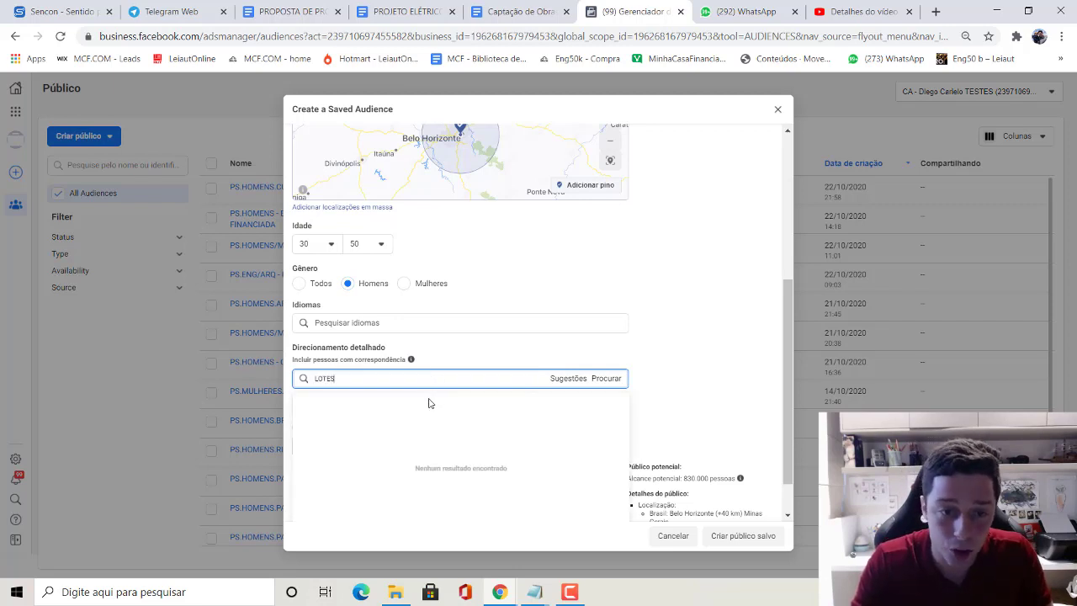
{"action": "left_click", "coordinate": [418, 407]}
{"action": "type", "text": "CO"}
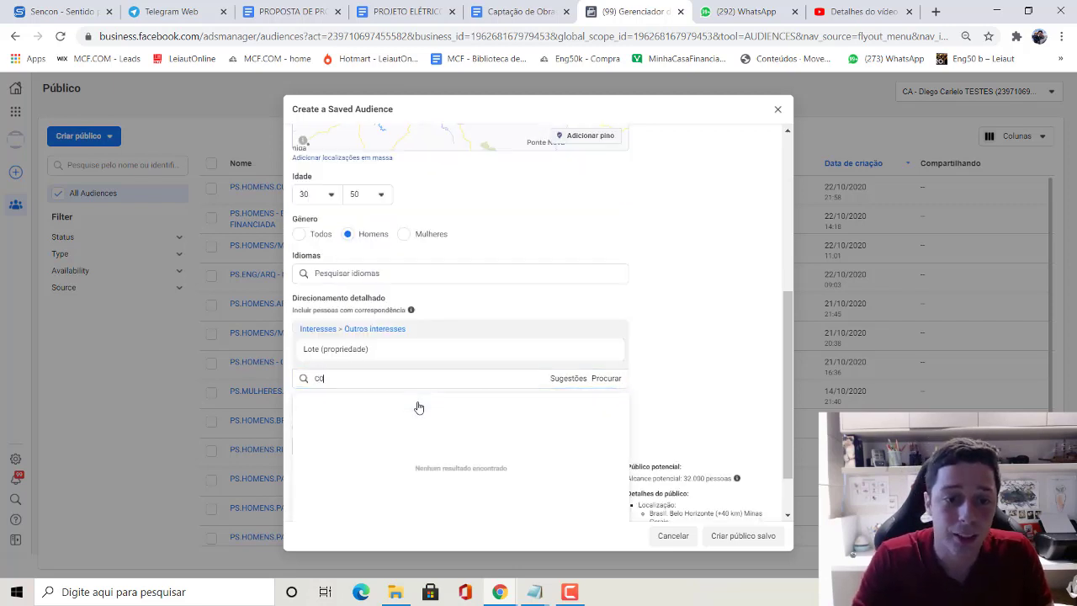
{"action": "type", "text": "NDOMÍNIO"}
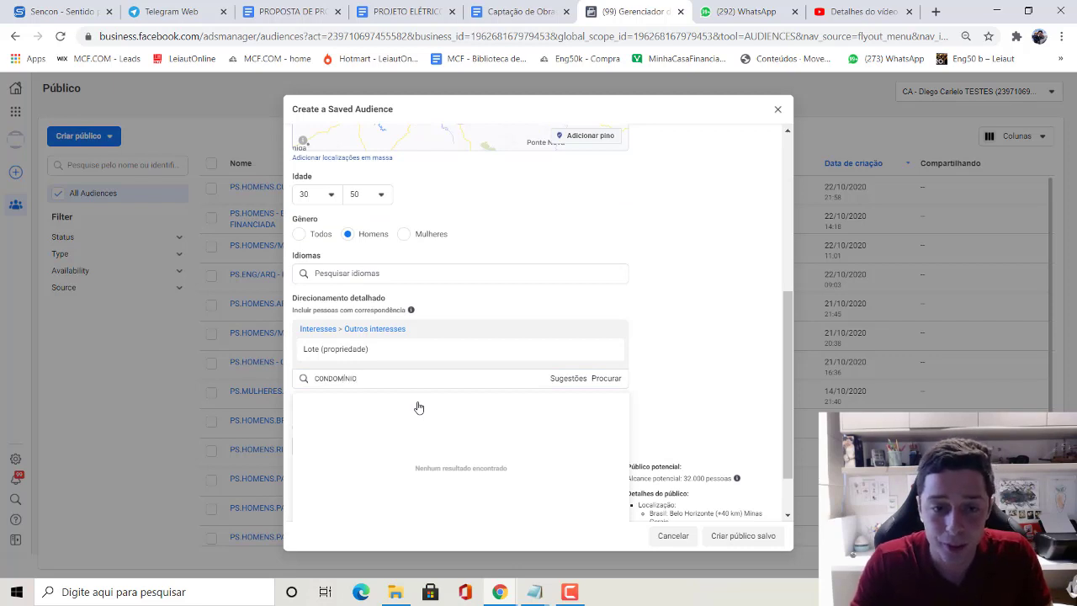
{"action": "left_click", "coordinate": [412, 408]}
{"action": "type", "text": "ALPHAVIL"}
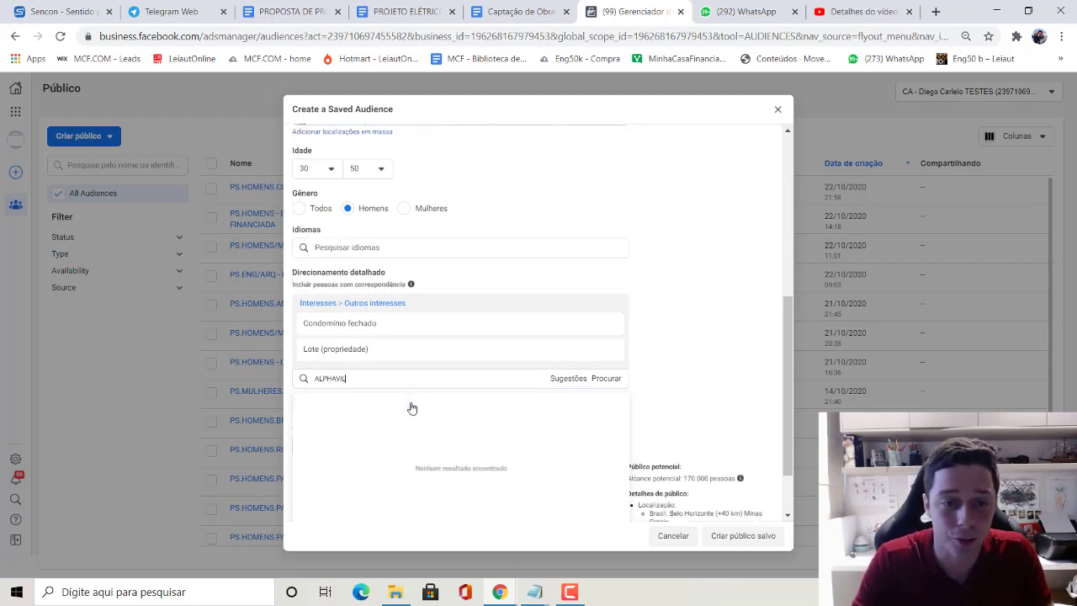
{"action": "type", "text": "LE"}
{"action": "left_click", "coordinate": [407, 410]}
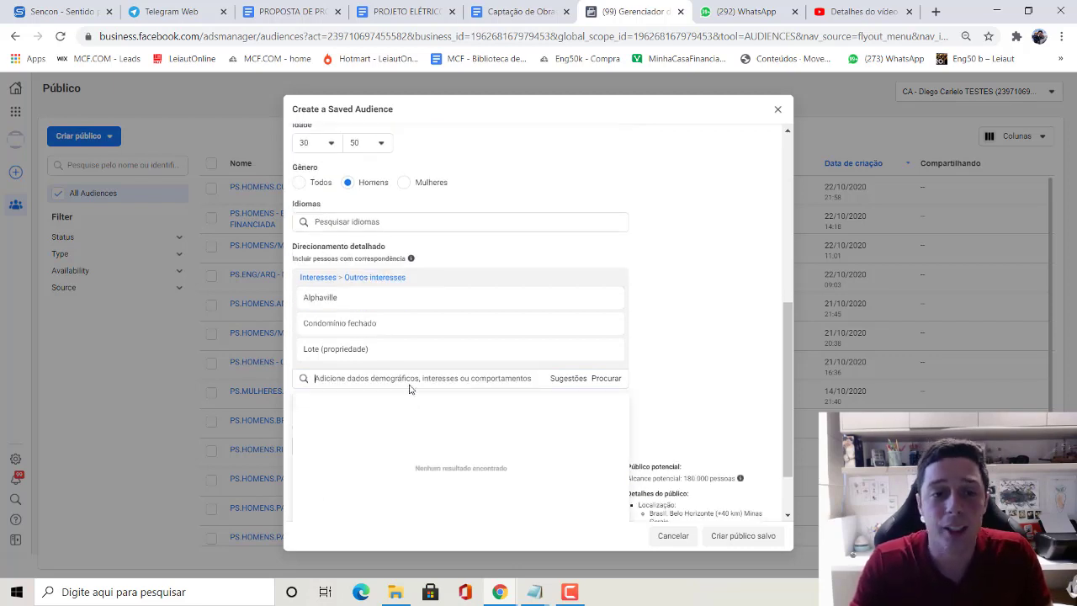
- Add the interests Casa geminada and Casa to the detailed targeting
{"action": "left_click", "coordinate": [410, 379]}
{"action": "type", "text": "CASA"}
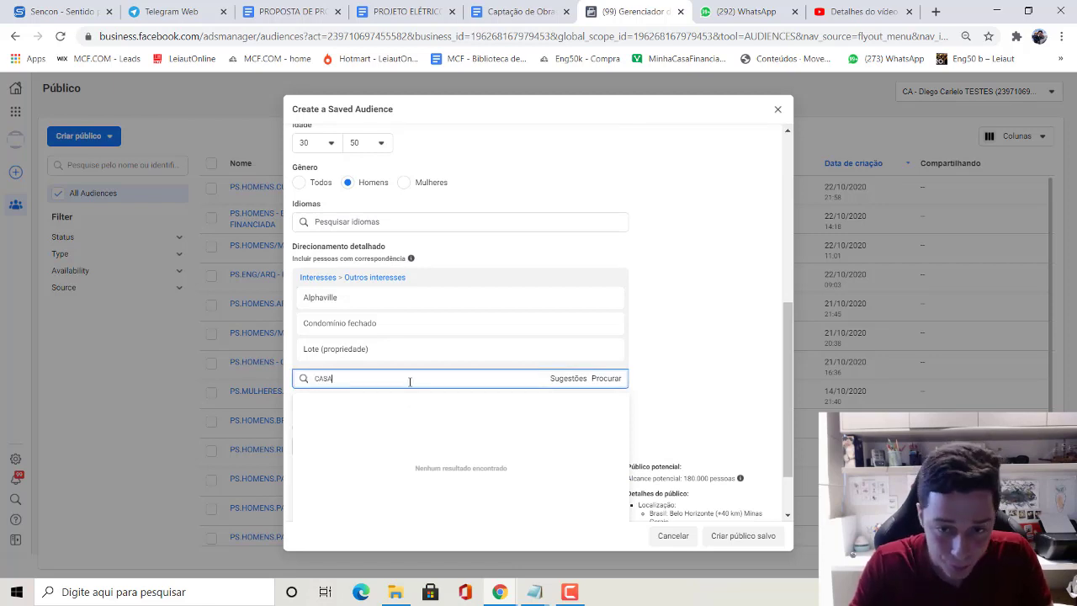
{"action": "left_click", "coordinate": [399, 420]}
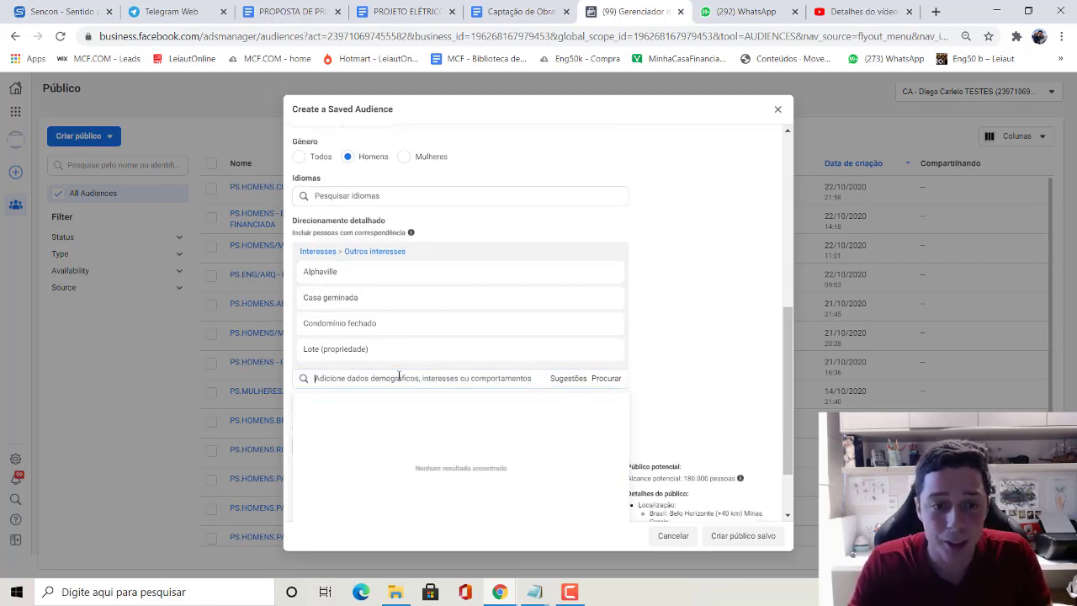
{"action": "type", "text": "CASA"}
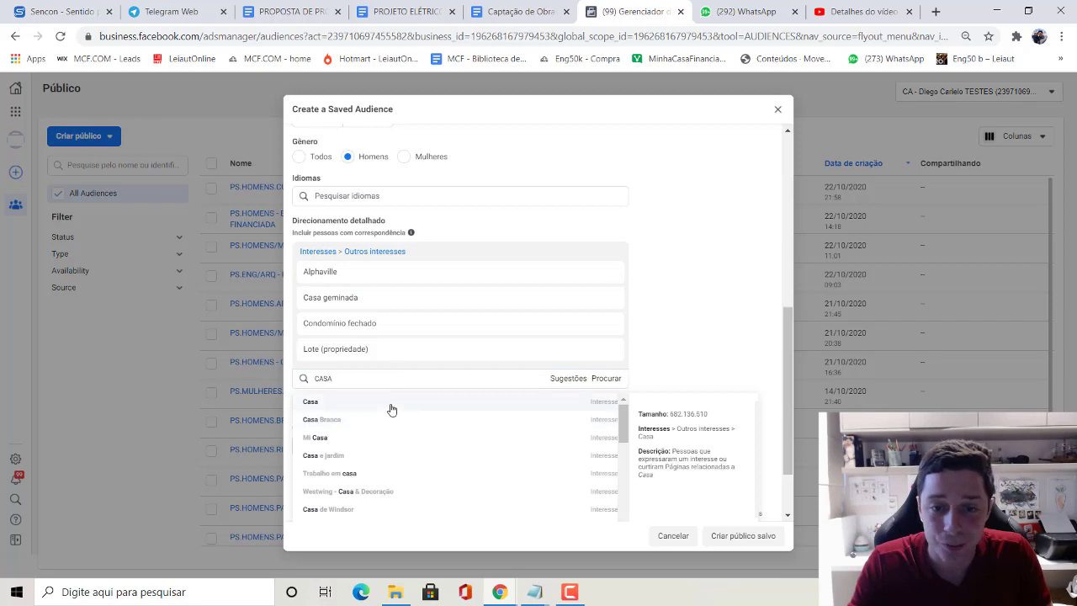
{"action": "left_click", "coordinate": [392, 404]}
{"action": "type", "text": "CASA"}
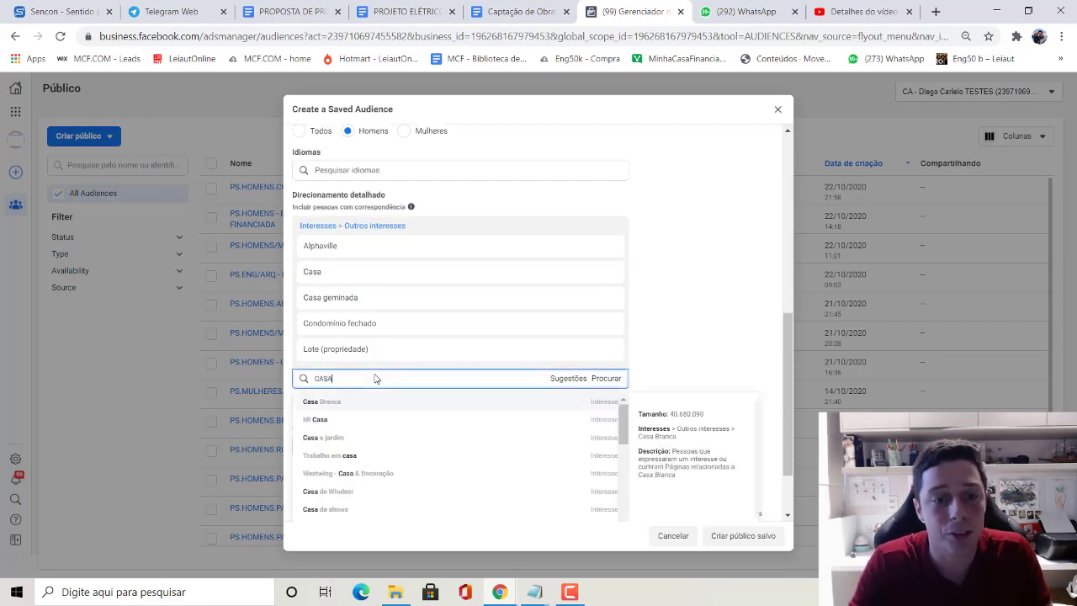
{"action": "key", "text": "BackSpace"}
{"action": "key", "text": "BackSpace"}
{"action": "key", "text": "BackSpace"}
{"action": "key", "text": "BackSpace"}
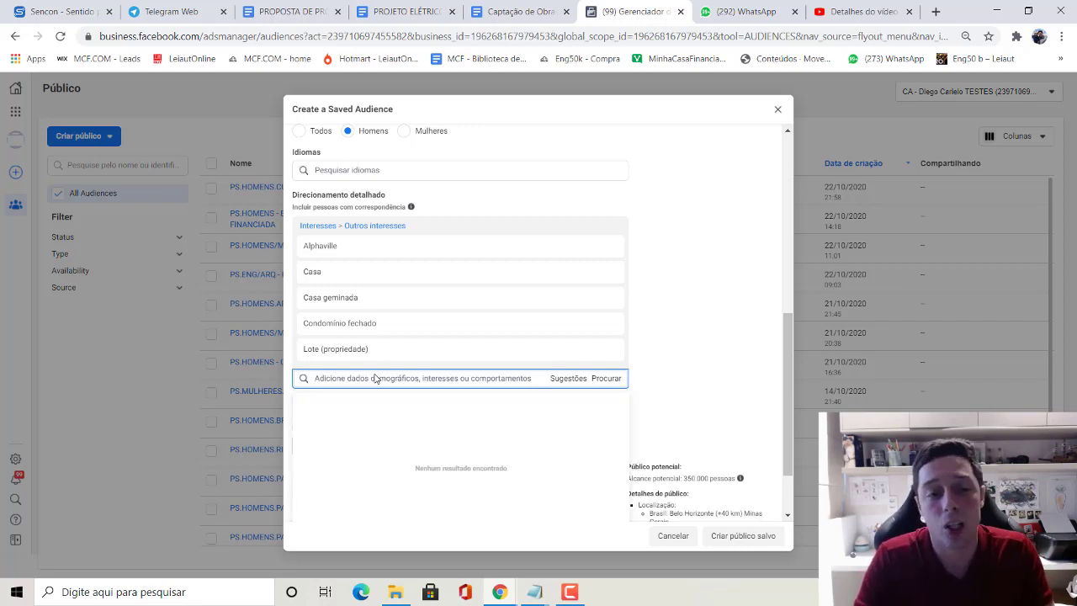
- Add the interest Imóvel de luxo to the detailed targeting and remove the interests Casa and Casa geminada
{"action": "type", "text": "LUXO"}
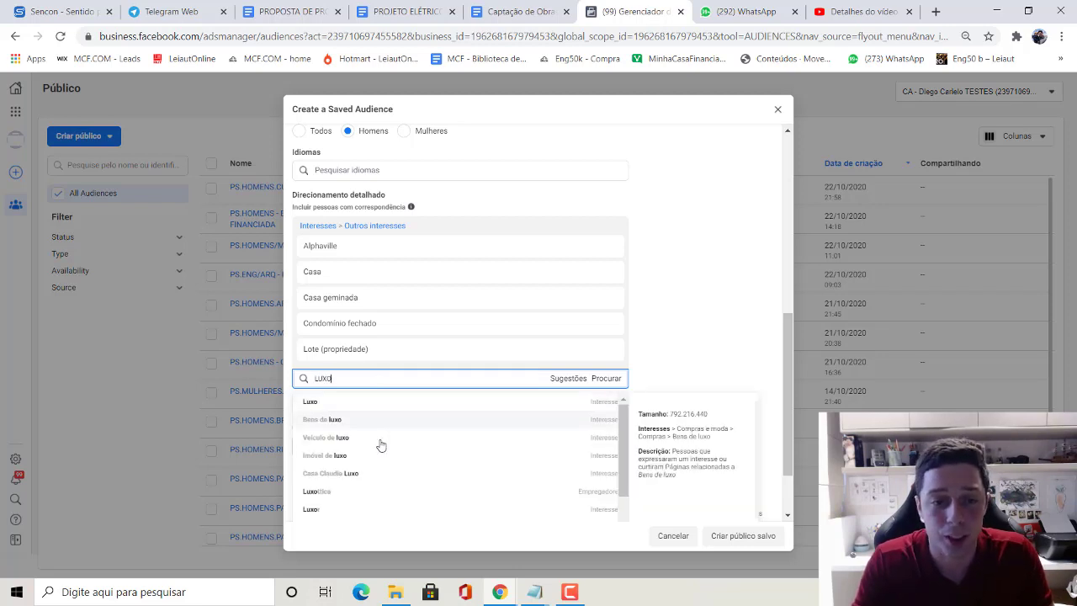
{"action": "left_click", "coordinate": [377, 458]}
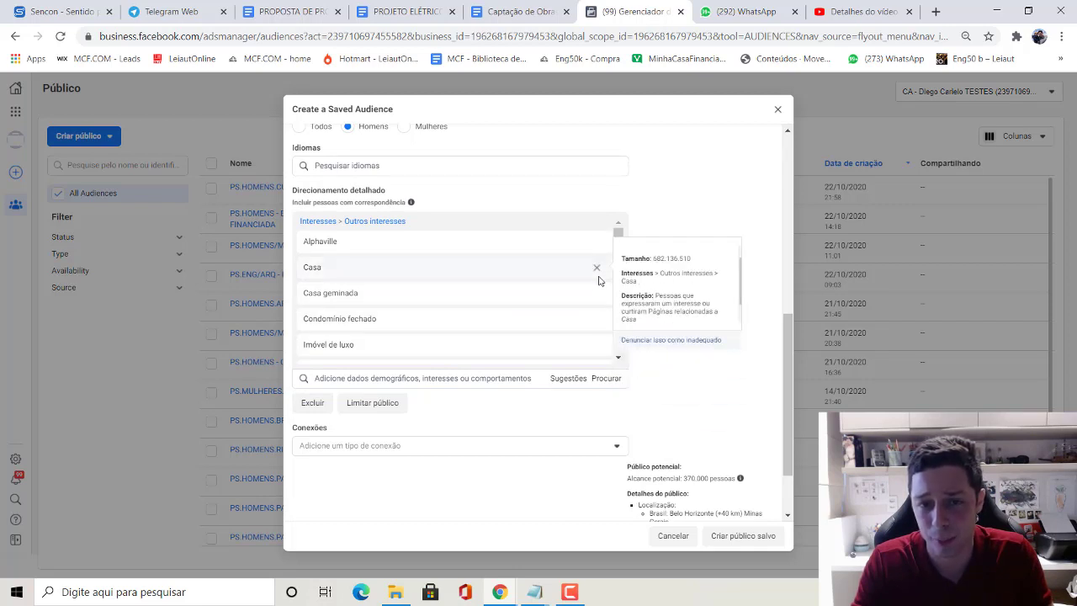
{"action": "left_click", "coordinate": [596, 269]}
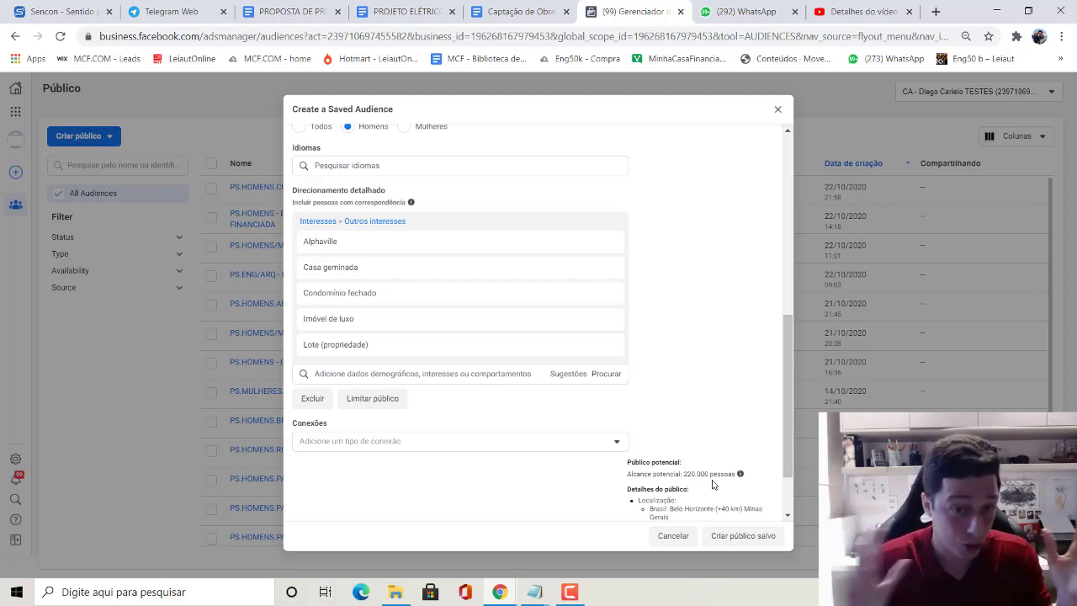
{"action": "left_click", "coordinate": [609, 270]}
- Add the interests Casa, Investimento em imóveis and Propriedade de imóveis to the detailed targeting
{"action": "left_click", "coordinate": [462, 345]}
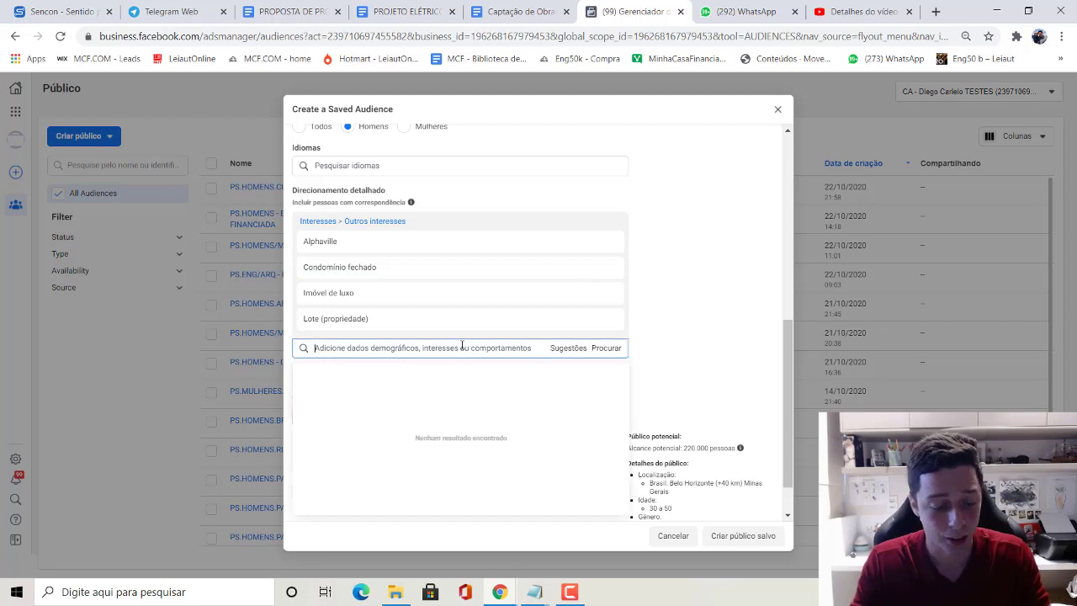
{"action": "type", "text": "caSA"}
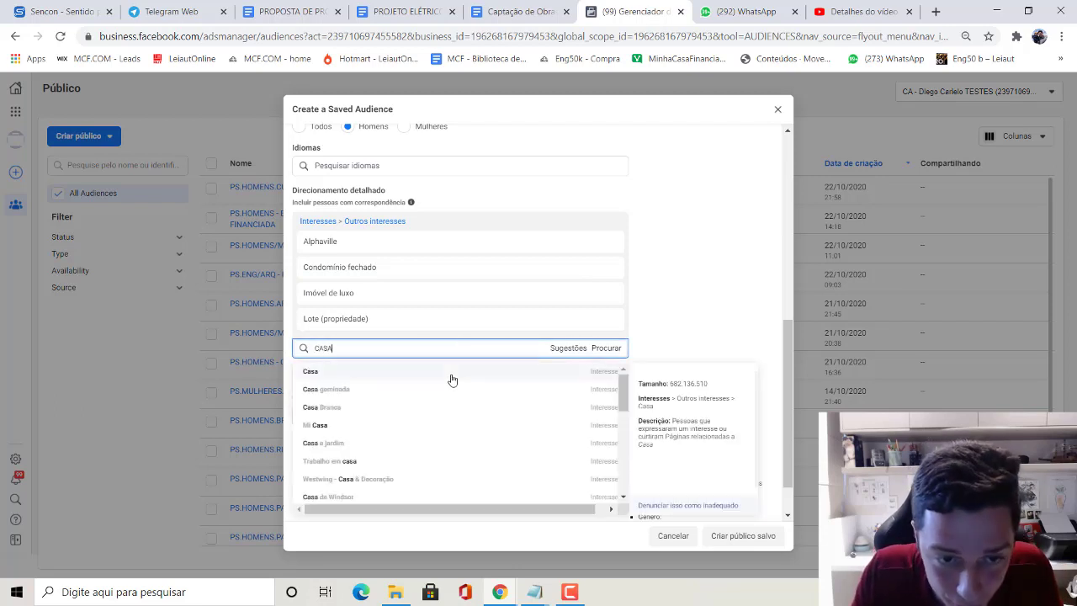
{"action": "left_click", "coordinate": [451, 379]}
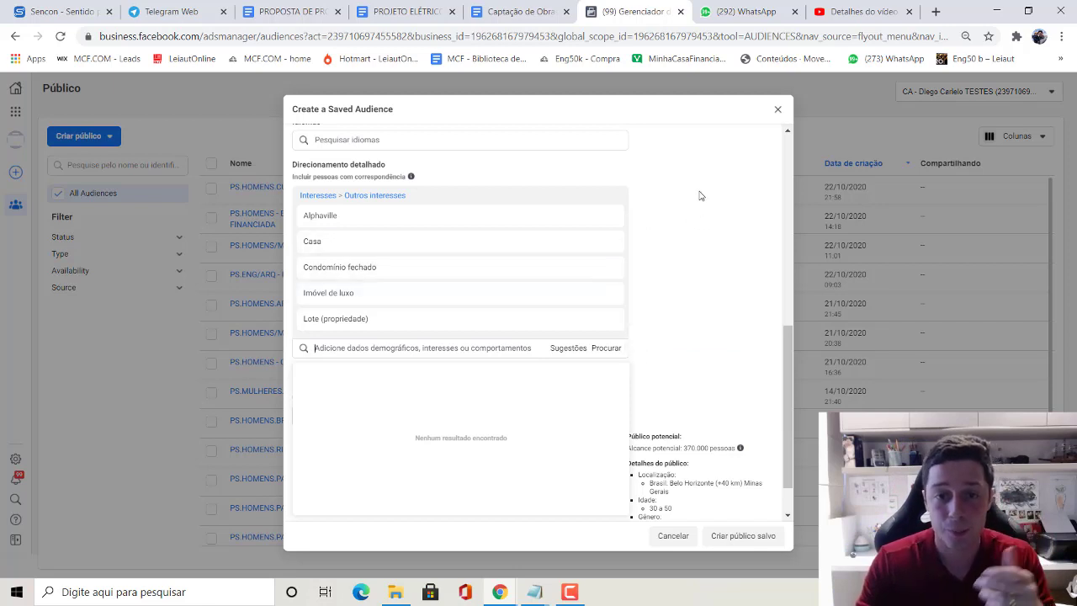
{"action": "left_click", "coordinate": [456, 348]}
{"action": "type", "text": "IMÓVEIS"}
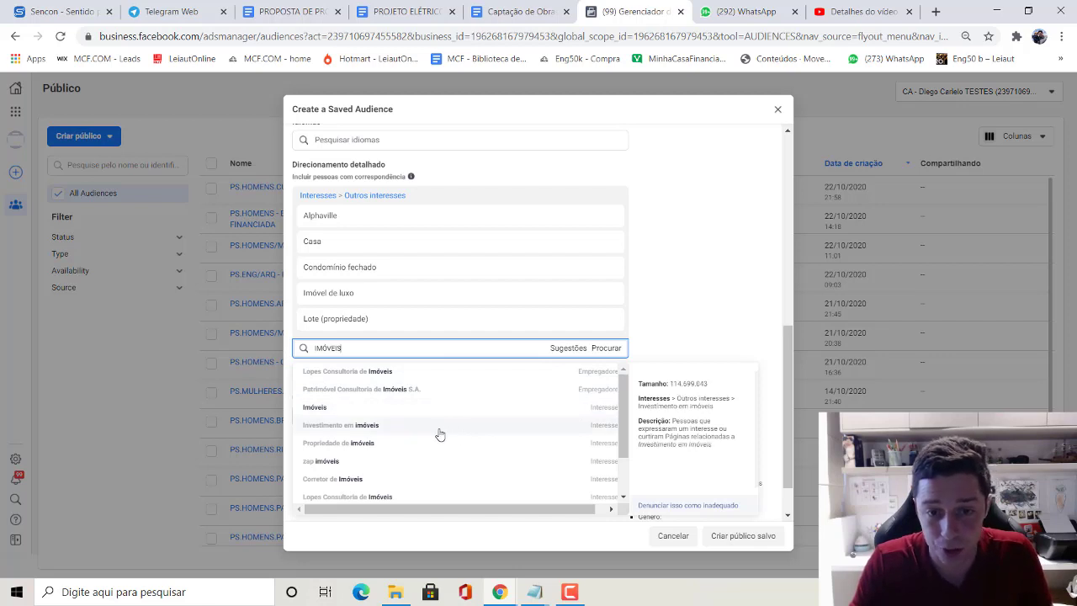
{"action": "left_click", "coordinate": [439, 434]}
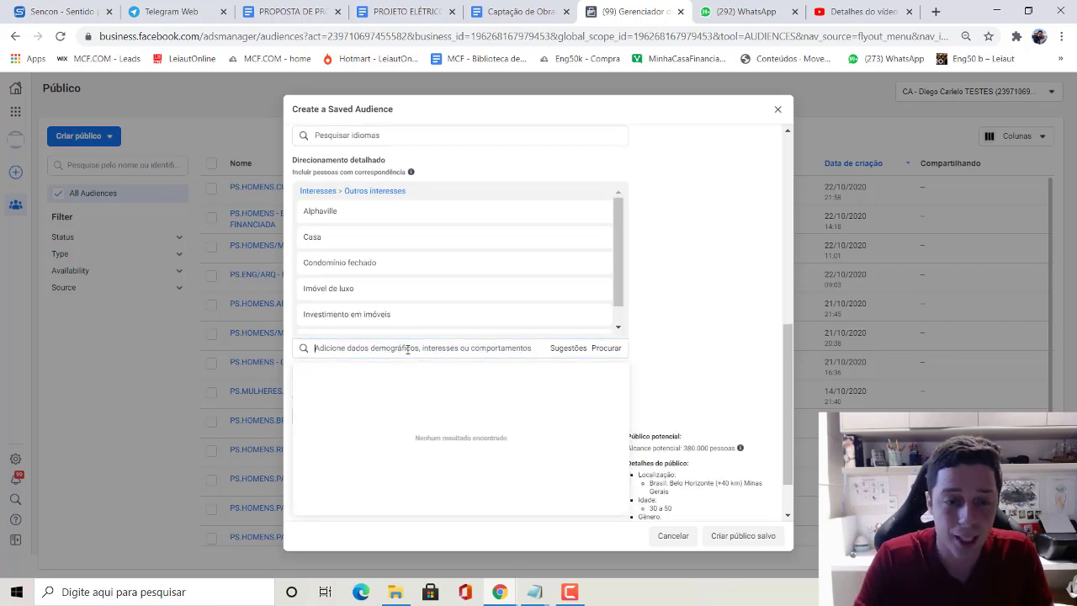
{"action": "type", "text": "IMÓVEIS"}
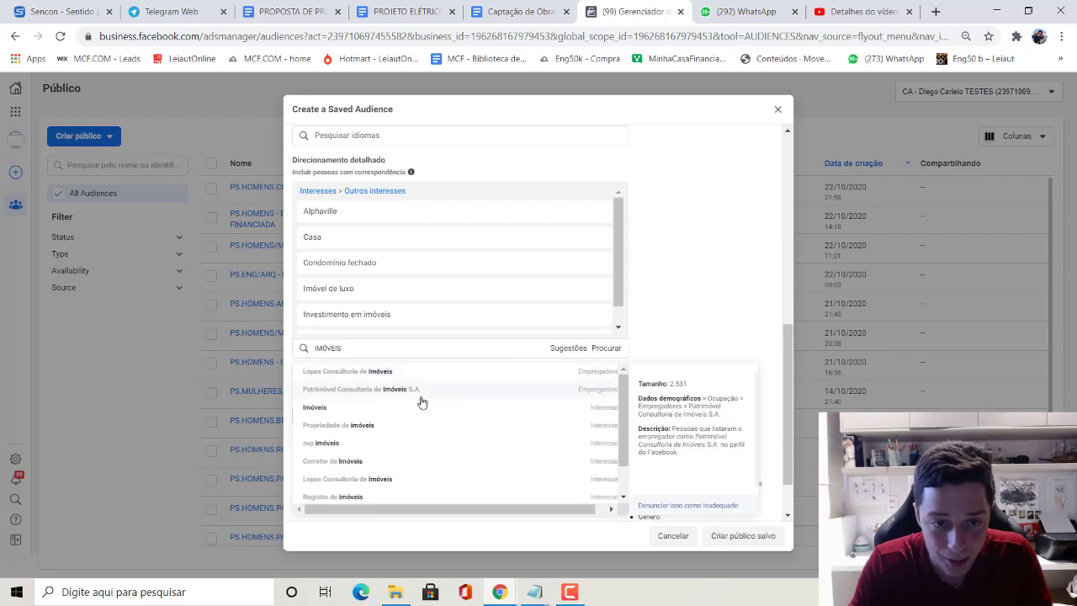
{"action": "left_click", "coordinate": [414, 428]}
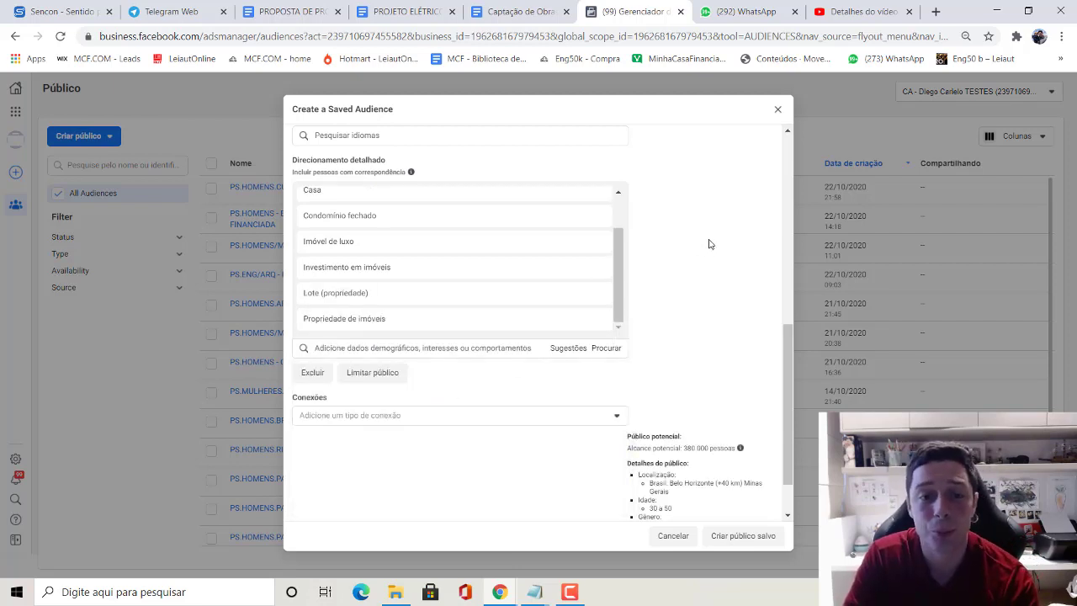
- Narrow the audience so people must also match the parents demographic Pais (todos)
{"action": "scroll", "coordinate": [709, 244], "scroll_direction": "down", "scroll_amount": 1}
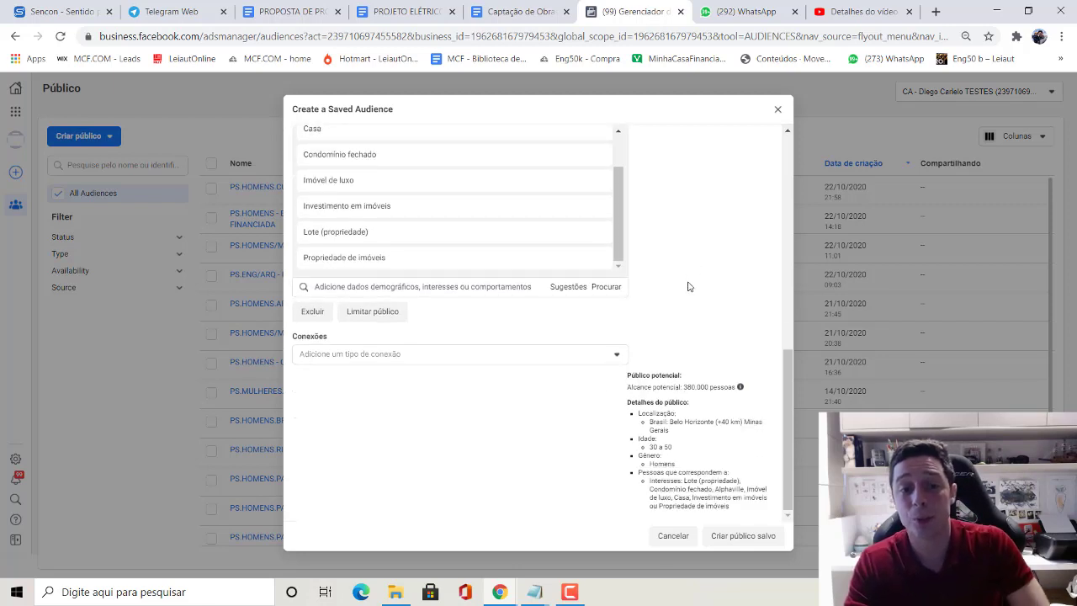
{"action": "left_click", "coordinate": [399, 313]}
{"action": "left_click", "coordinate": [396, 325]}
{"action": "type", "text": "Pa"}
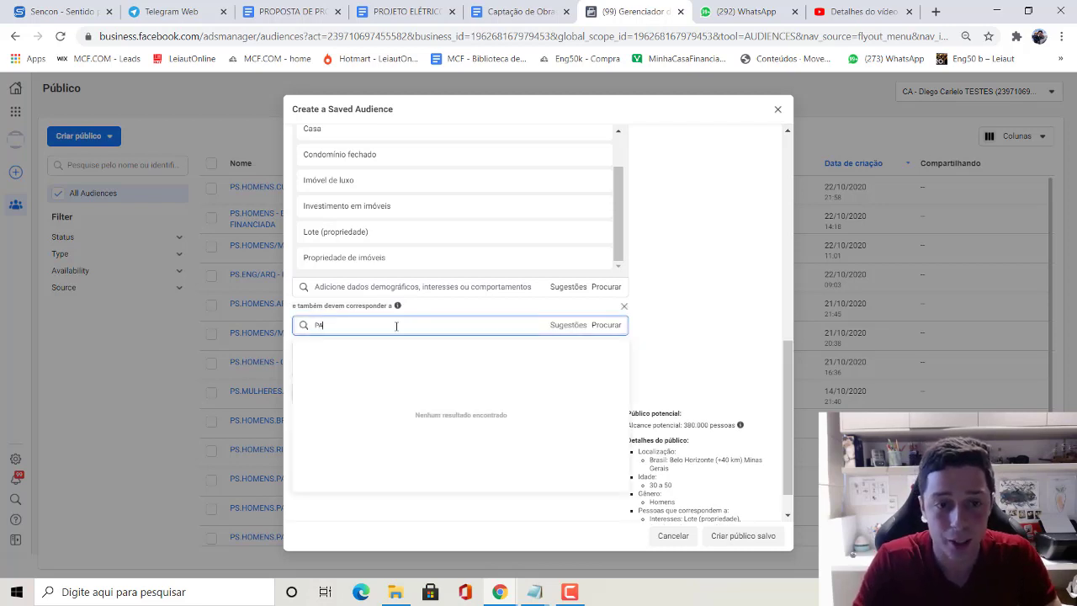
{"action": "type", "text": "is"}
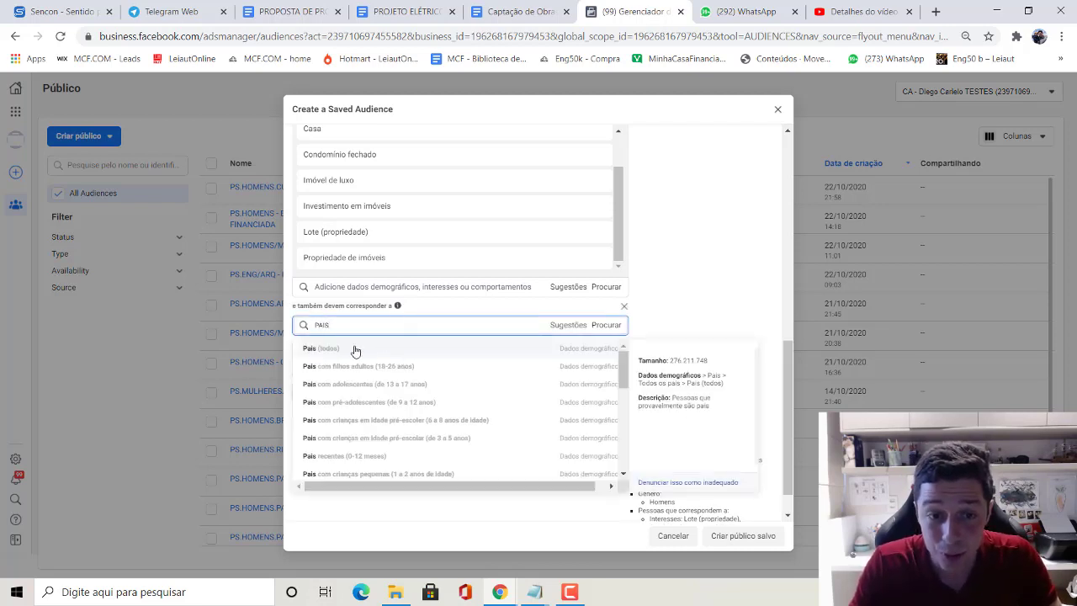
{"action": "left_click", "coordinate": [354, 349]}
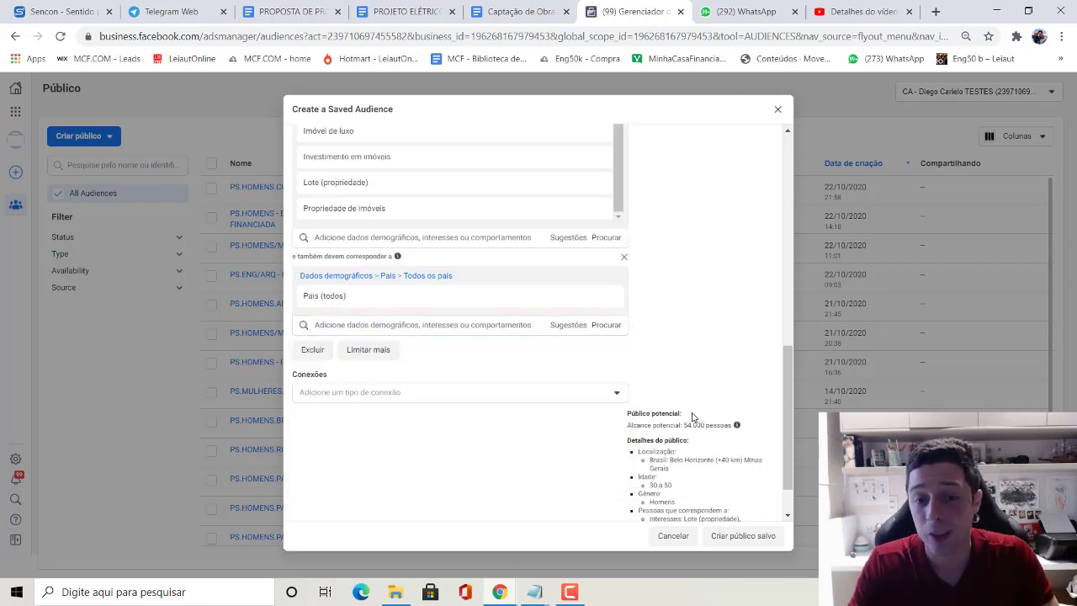
- Narrow the audience further by also requiring the relationship status Casado
{"action": "left_click", "coordinate": [363, 352]}
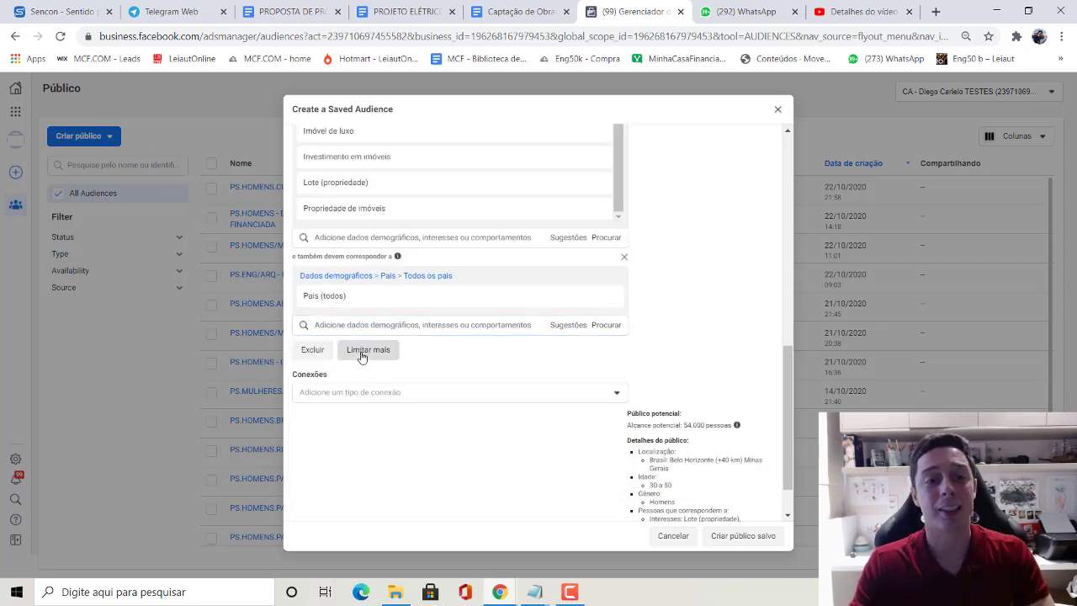
{"action": "type", "text": "dasados"}
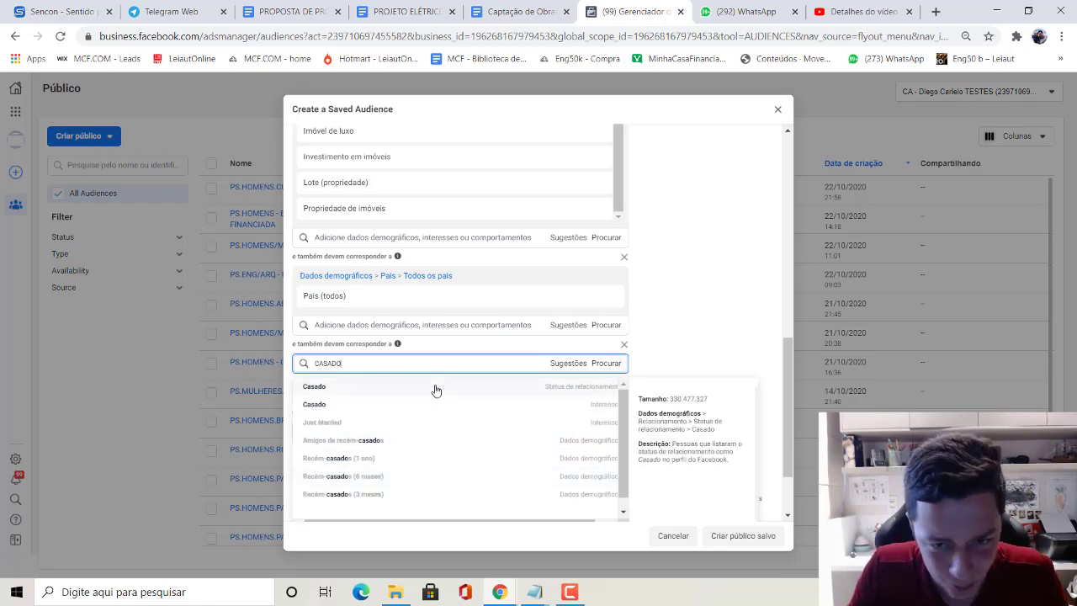
{"action": "left_click", "coordinate": [435, 389]}
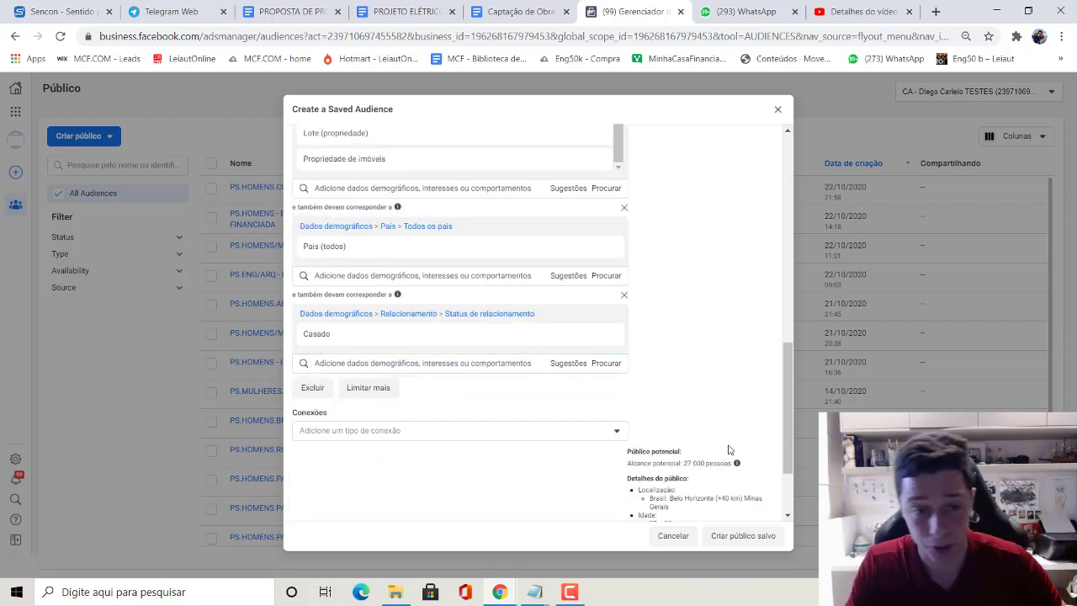
- Exclude people whose employer is Arquitetura & Construção from the audience
{"action": "left_click", "coordinate": [313, 388]}
{"action": "left_click", "coordinate": [366, 426]}
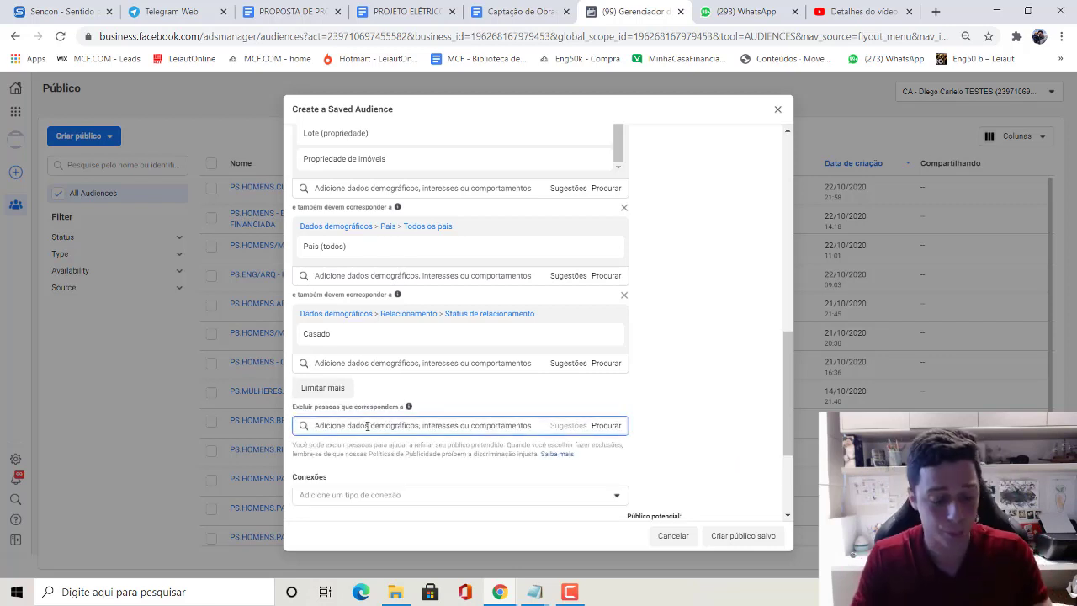
{"action": "type", "text": "ARQUIT"}
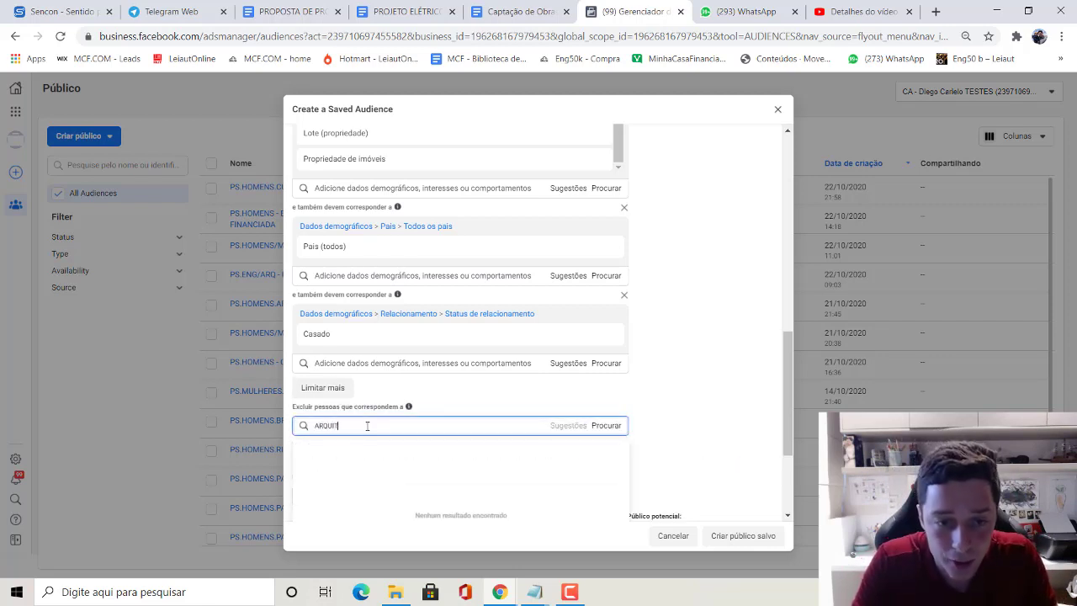
{"action": "type", "text": "ETURA"}
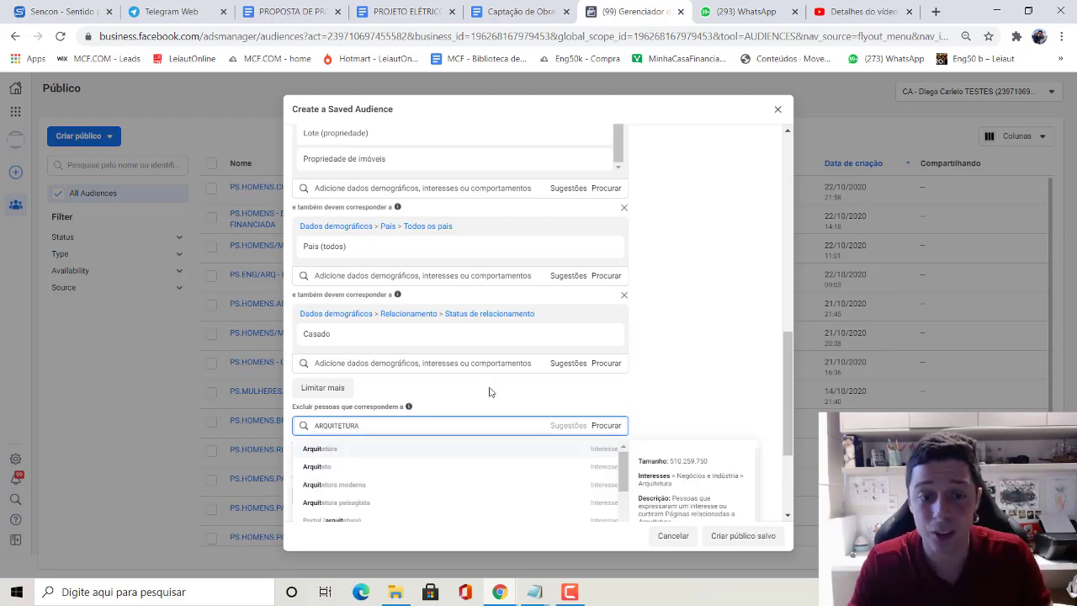
{"action": "scroll", "coordinate": [704, 308], "scroll_direction": "down", "scroll_amount": 2}
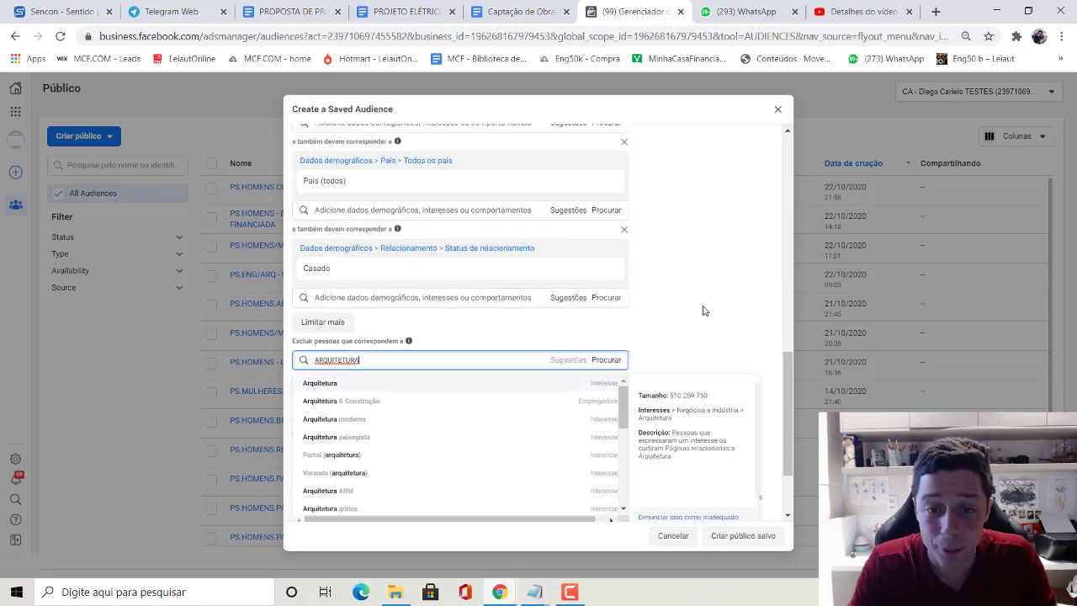
{"action": "left_click", "coordinate": [551, 402]}
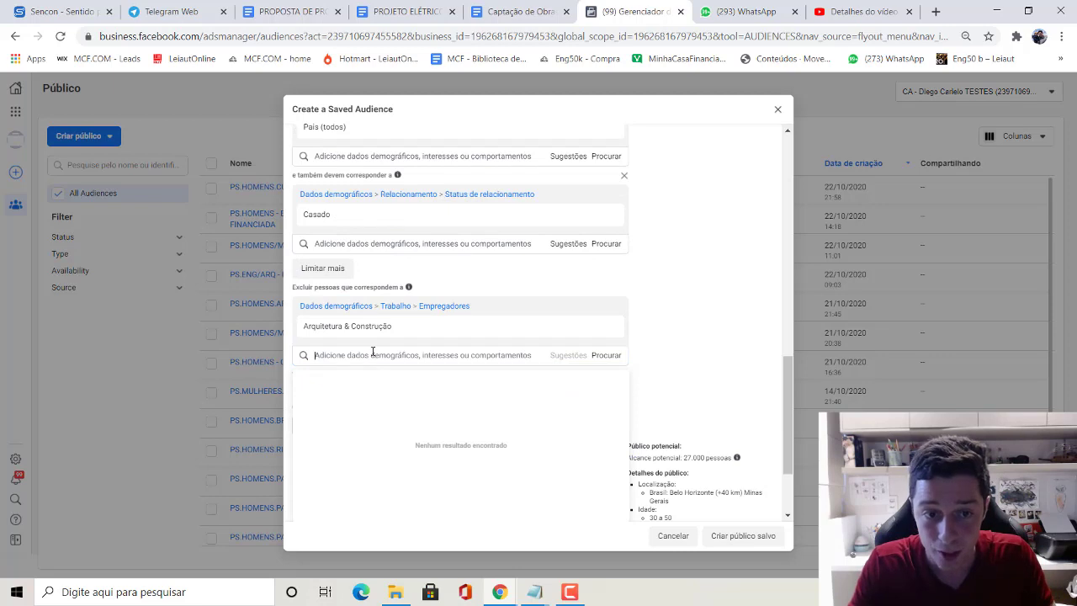
- Exclude the occupation sector Arquitetura e engenharia as well, and create the saved audience
{"action": "type", "text": "ARQUITETURA"}
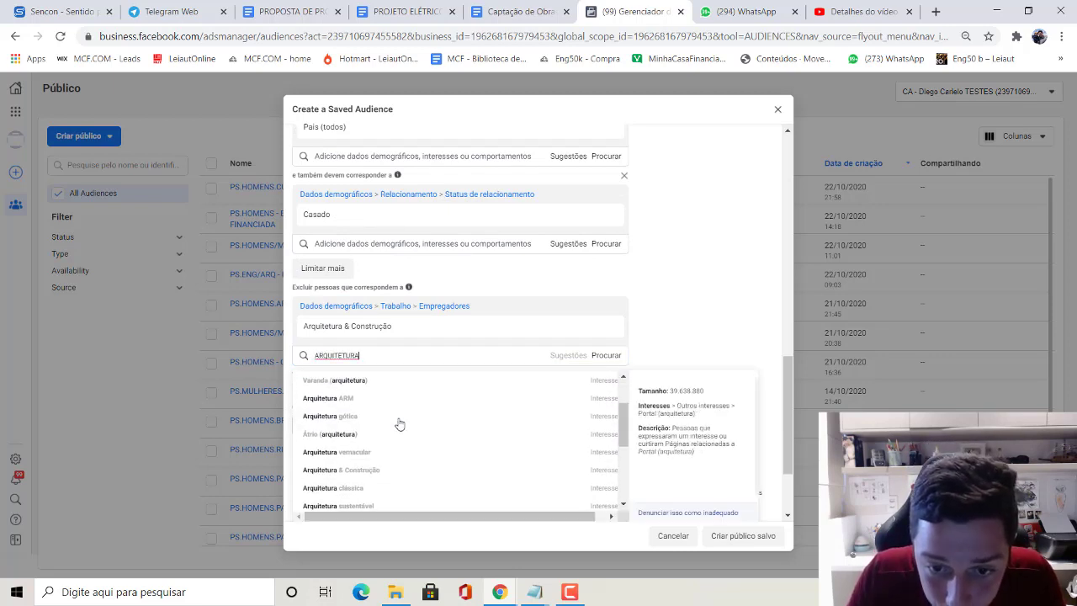
{"action": "scroll", "coordinate": [400, 424], "scroll_direction": "down", "scroll_amount": 1}
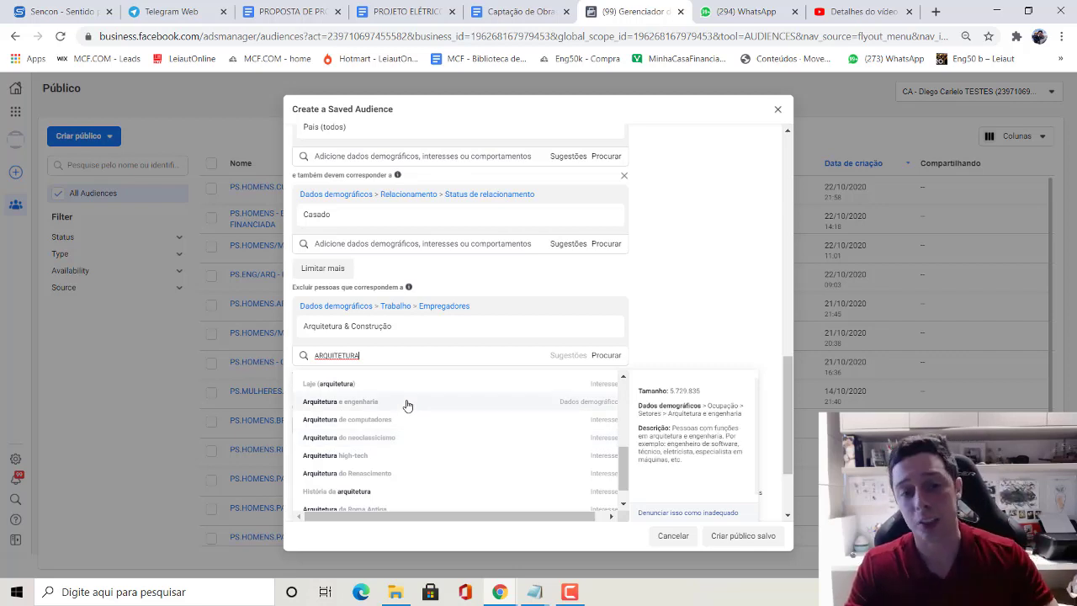
{"action": "left_click", "coordinate": [407, 403]}
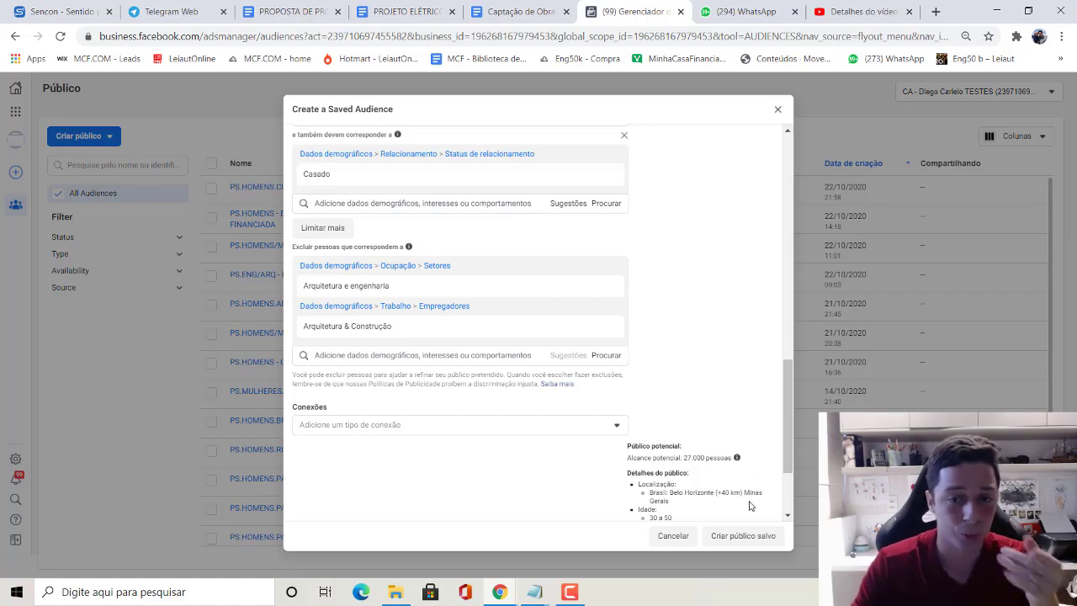
{"action": "left_click", "coordinate": [745, 541]}
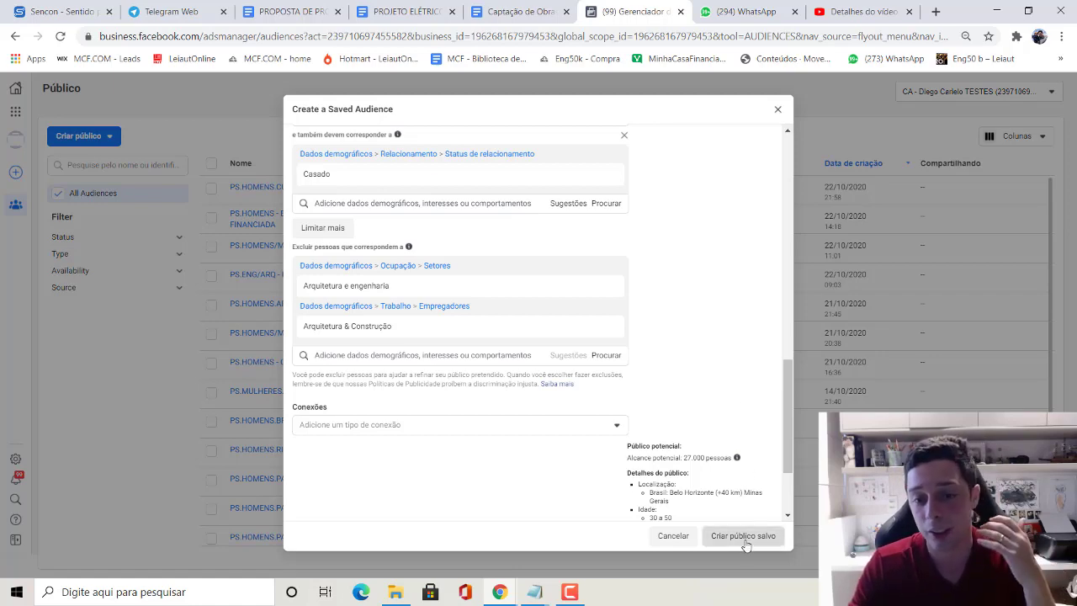